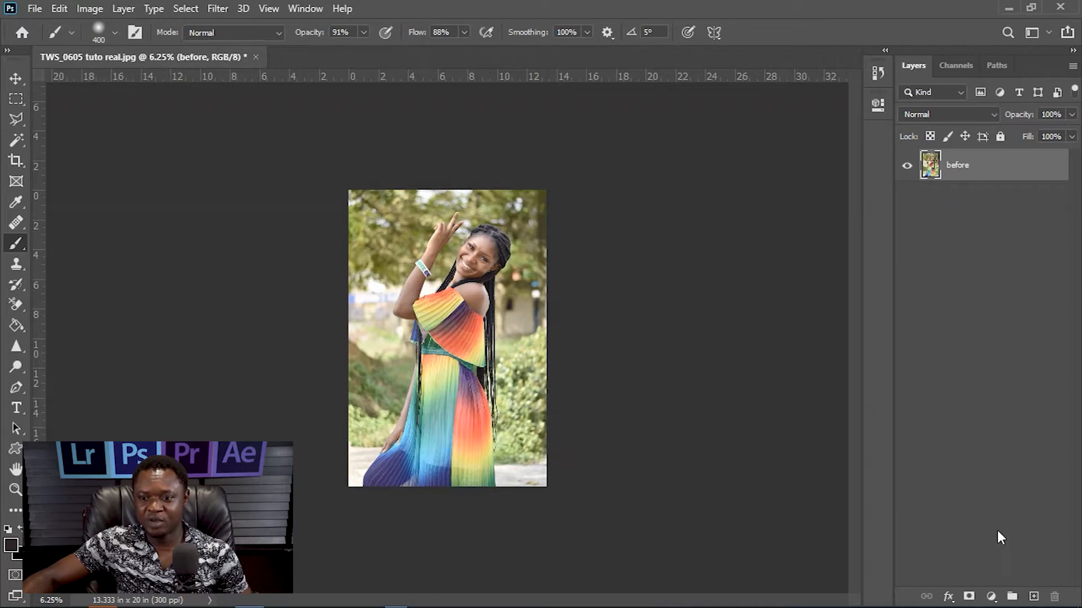
Duplicate the "before" layer, rename the copy "after", and check it by toggling its visibility.
left_click(1033, 596)
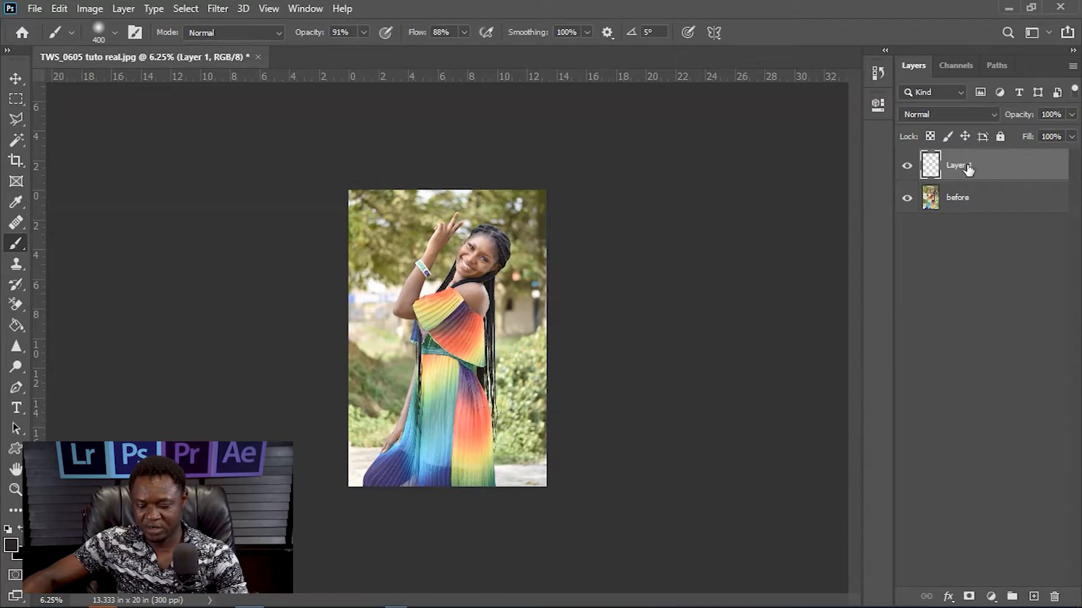
key("Delete")
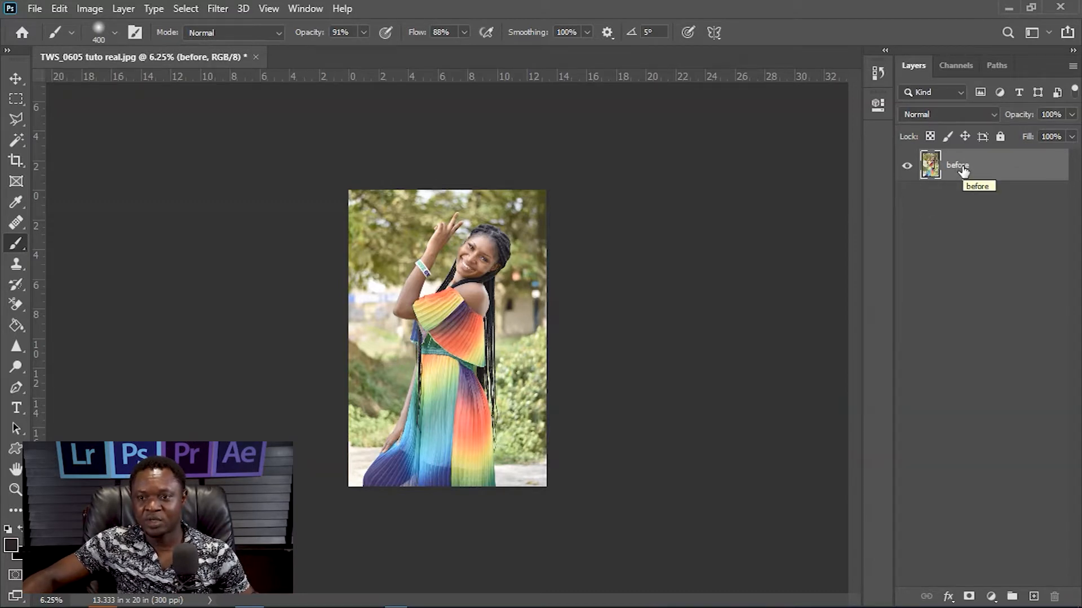
left_click_drag(964, 171, 1032, 597)
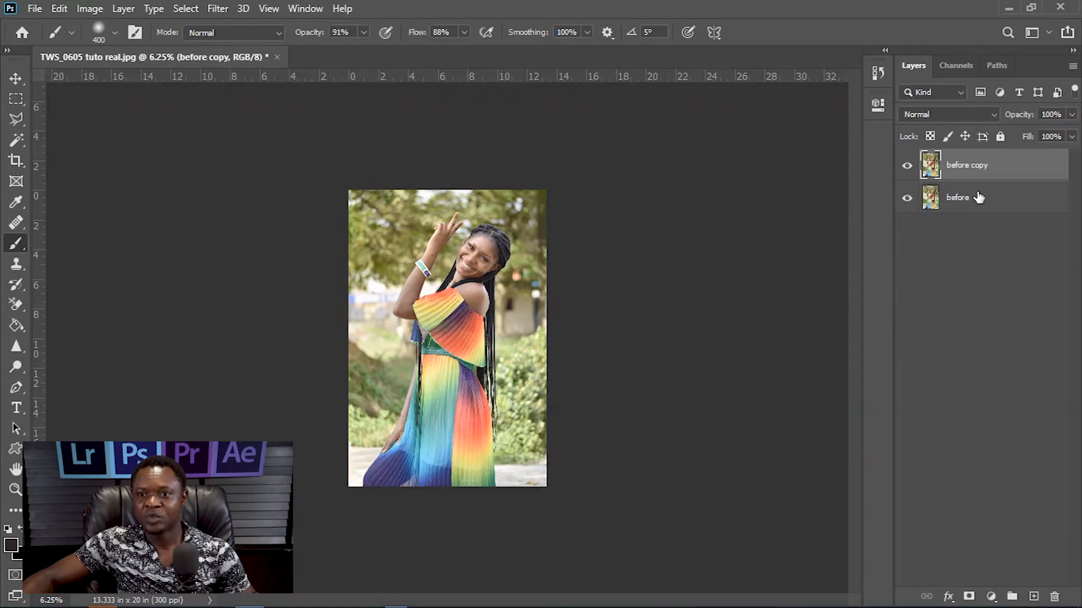
right_click(969, 165)
key("Escape")
double_click(968, 165)
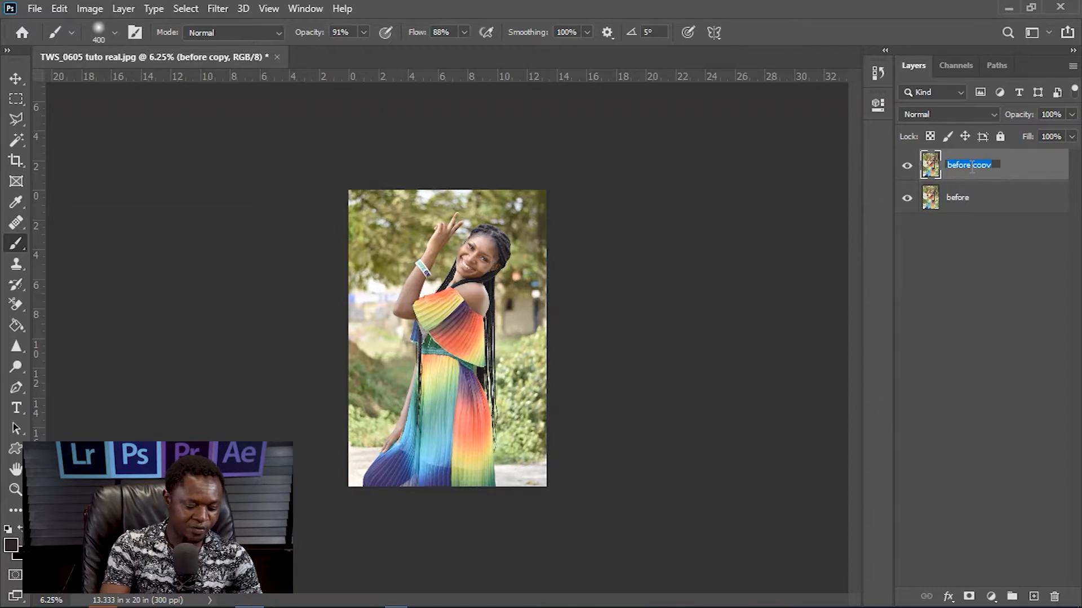
type("after")
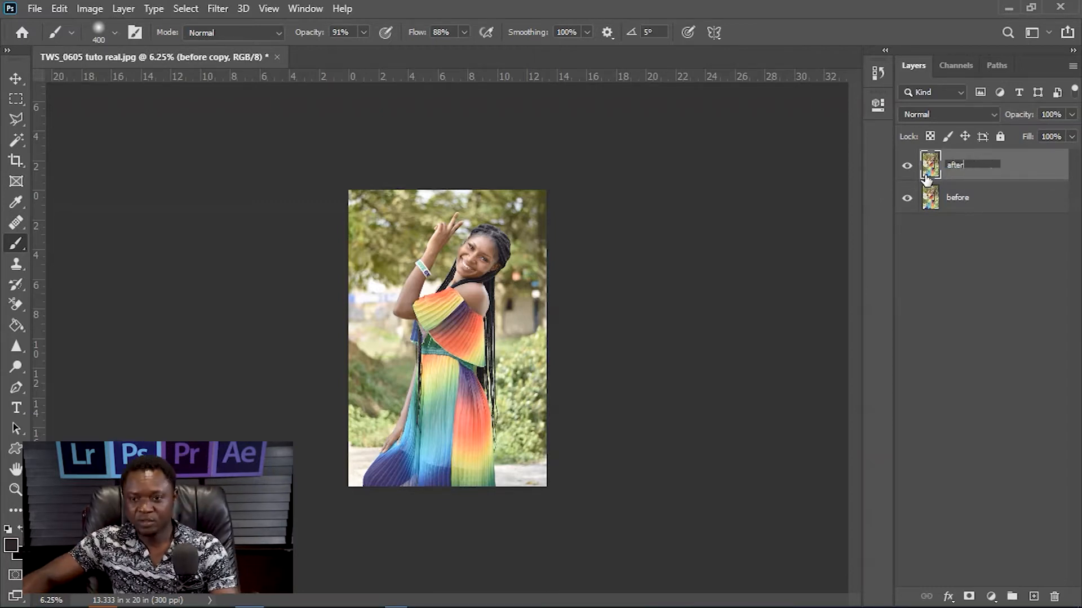
key("Return")
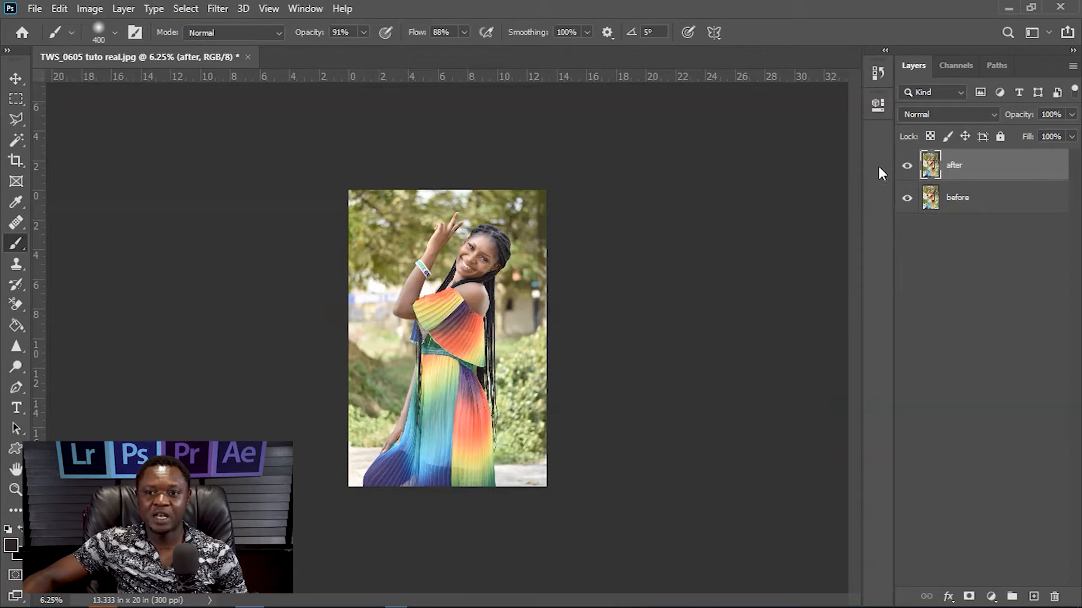
left_click(907, 166)
left_click(907, 168)
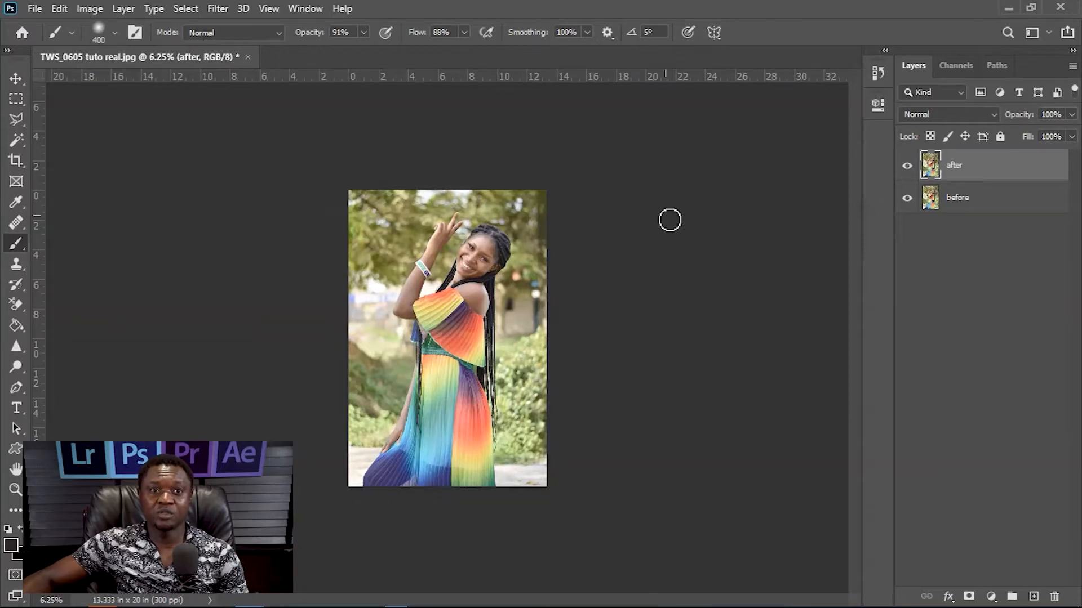
Reset the Essentials workspace to its default panel layout.
left_click(302, 9)
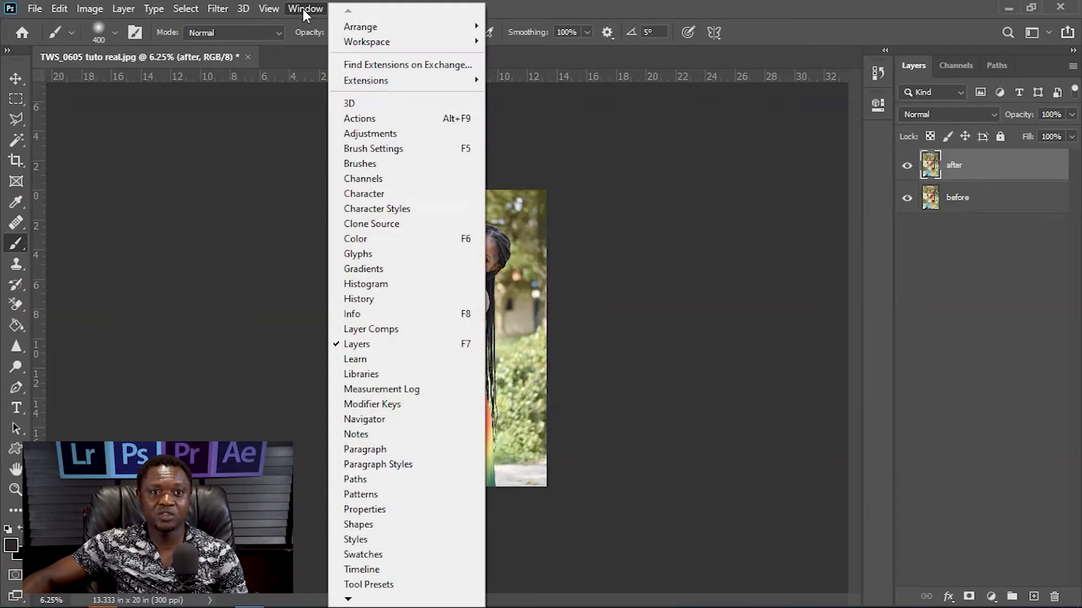
mouse_move(374, 43)
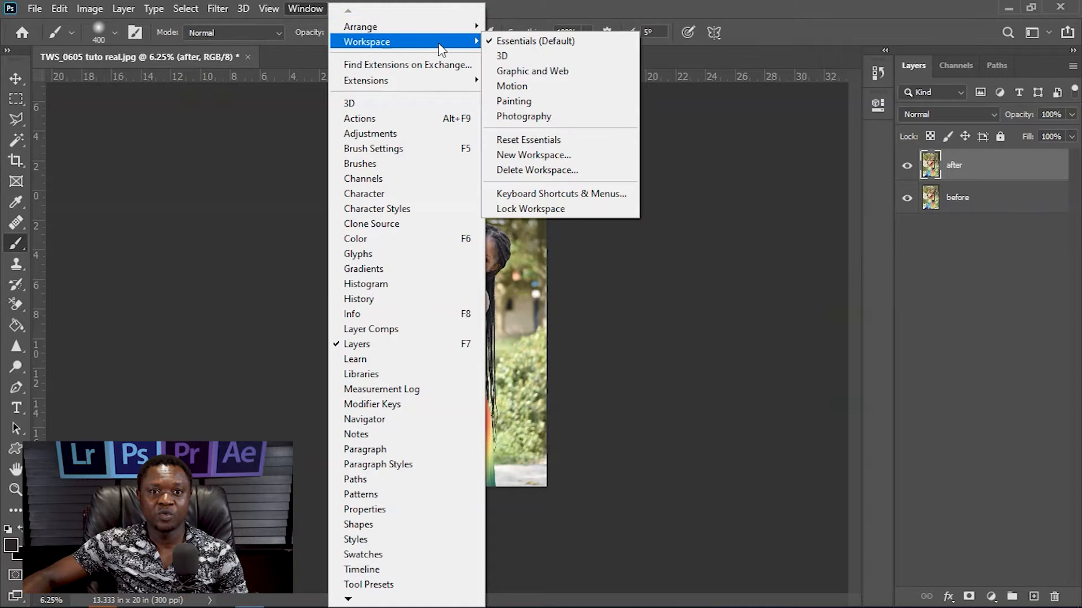
left_click(526, 140)
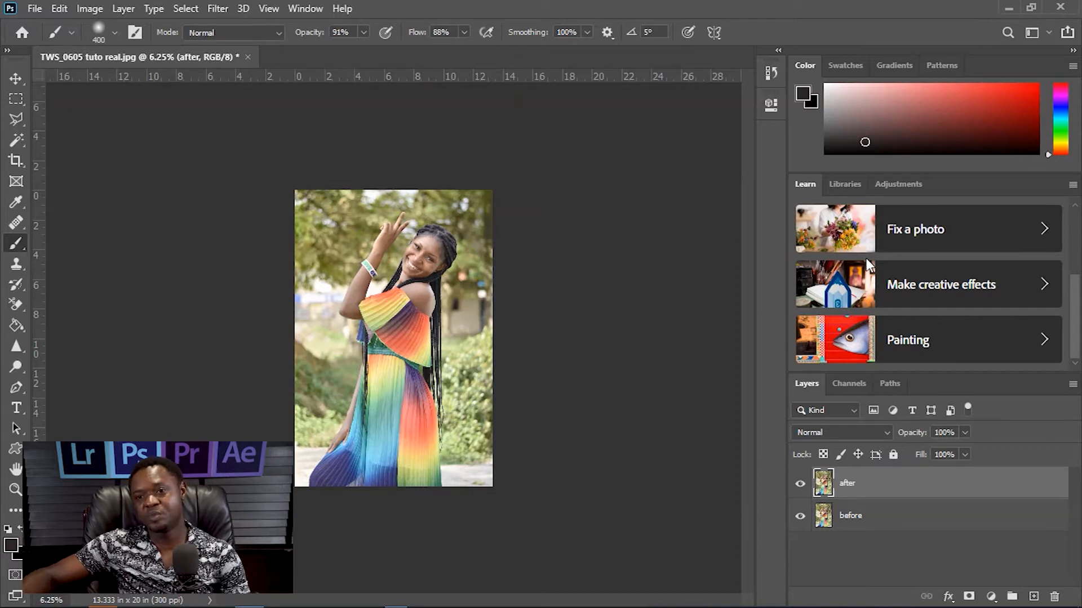
Close the Color and Learn tab groups so that only the layer panels stay docked.
left_click(1072, 67)
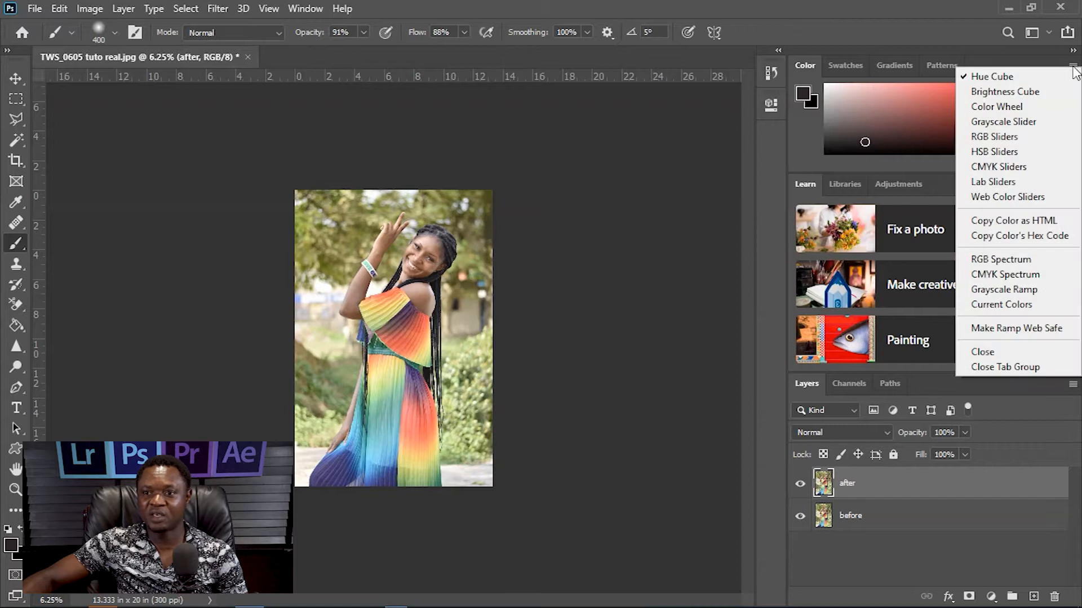
left_click(1074, 68)
left_click(1074, 69)
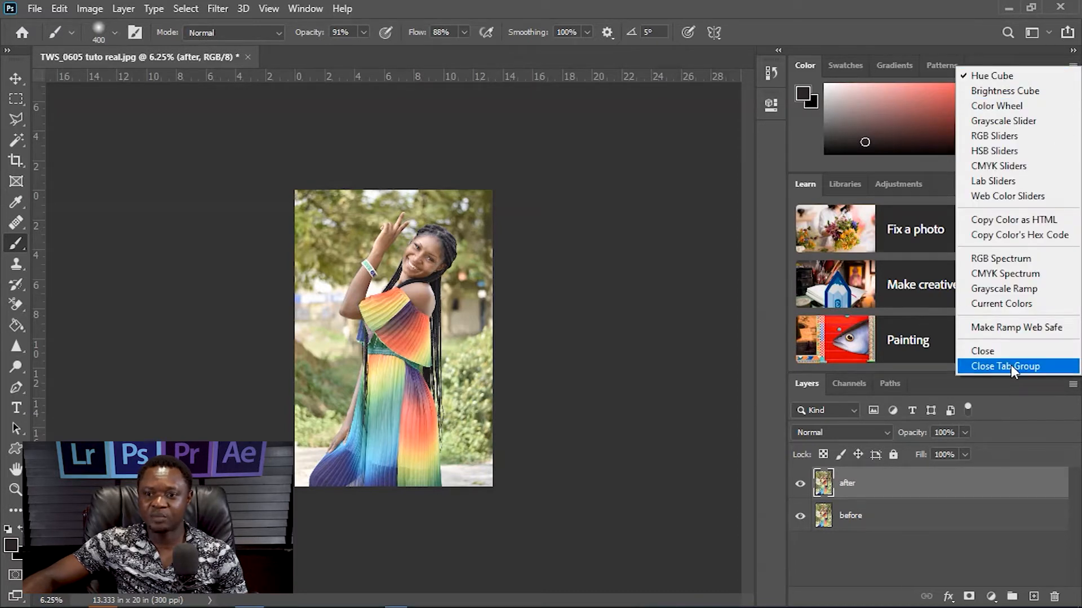
left_click(1011, 366)
left_click(1073, 66)
left_click(1045, 92)
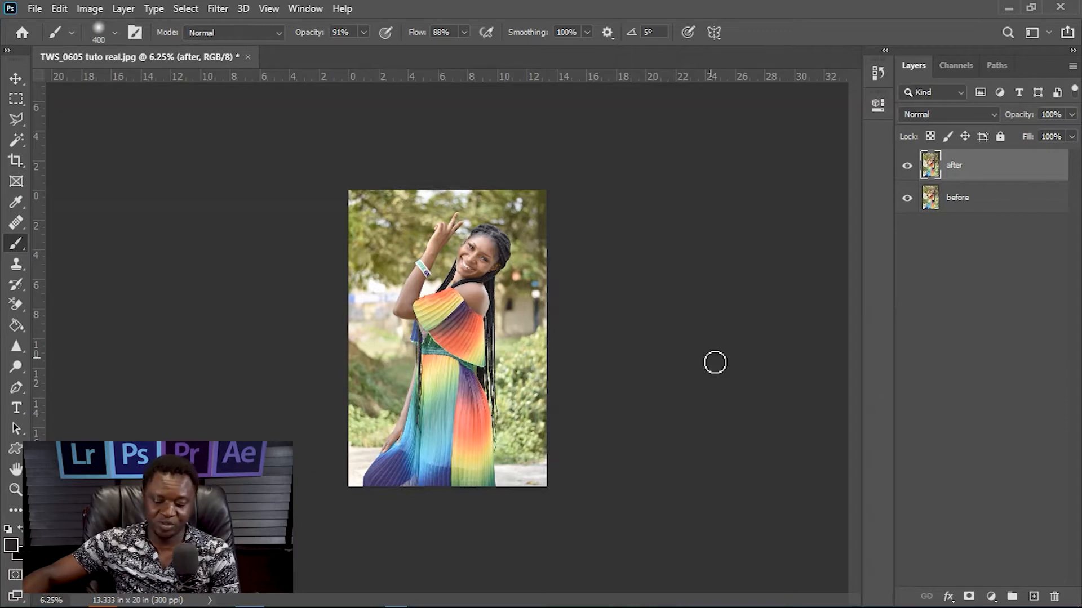
Start a Selective Color adjustment on the "after" layer and place its dialog closer to the photo.
key("ctrl+plus")
key("ctrl+plus")
key("ctrl+plus")
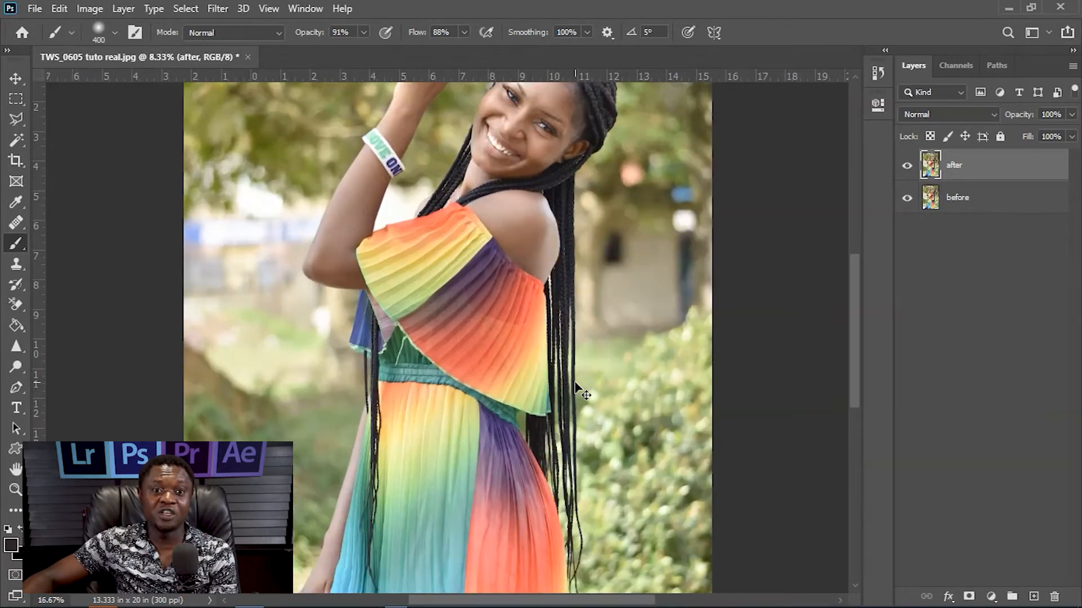
key("ctrl+minus")
key("ctrl+minus")
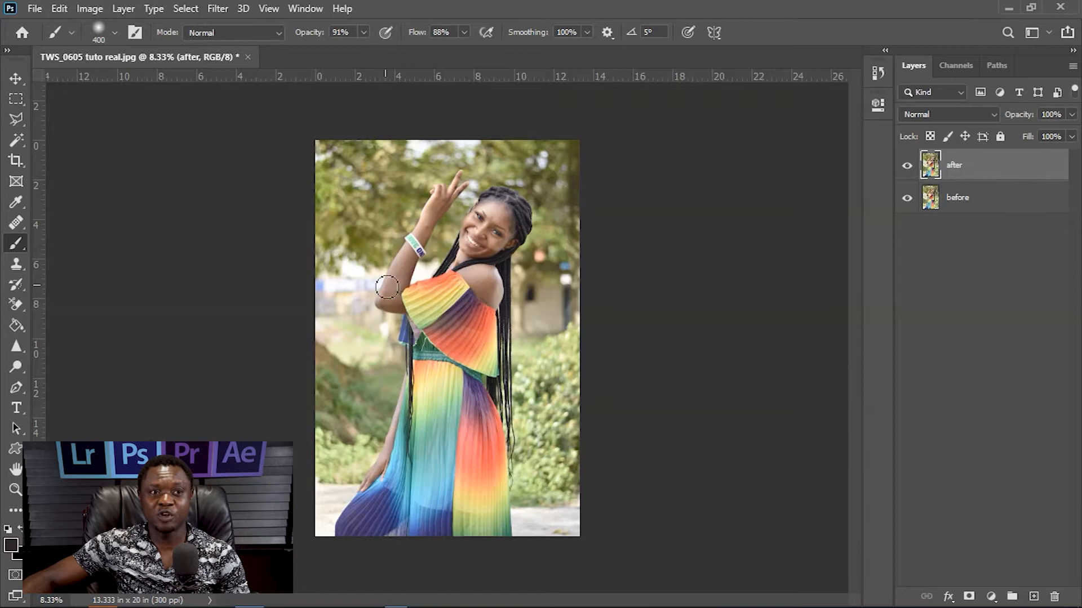
left_click(89, 9)
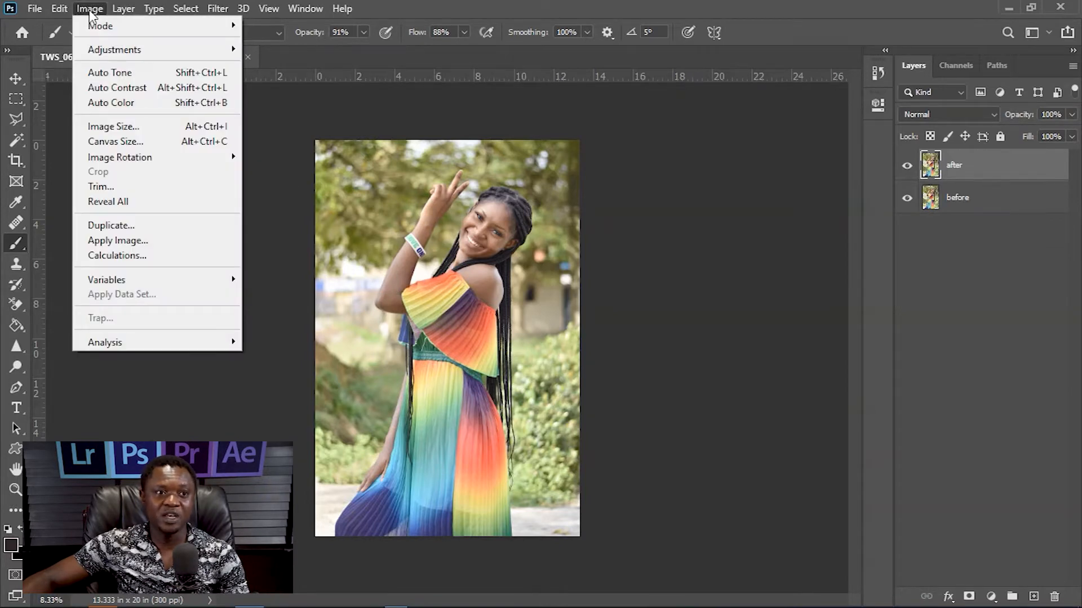
mouse_move(104, 51)
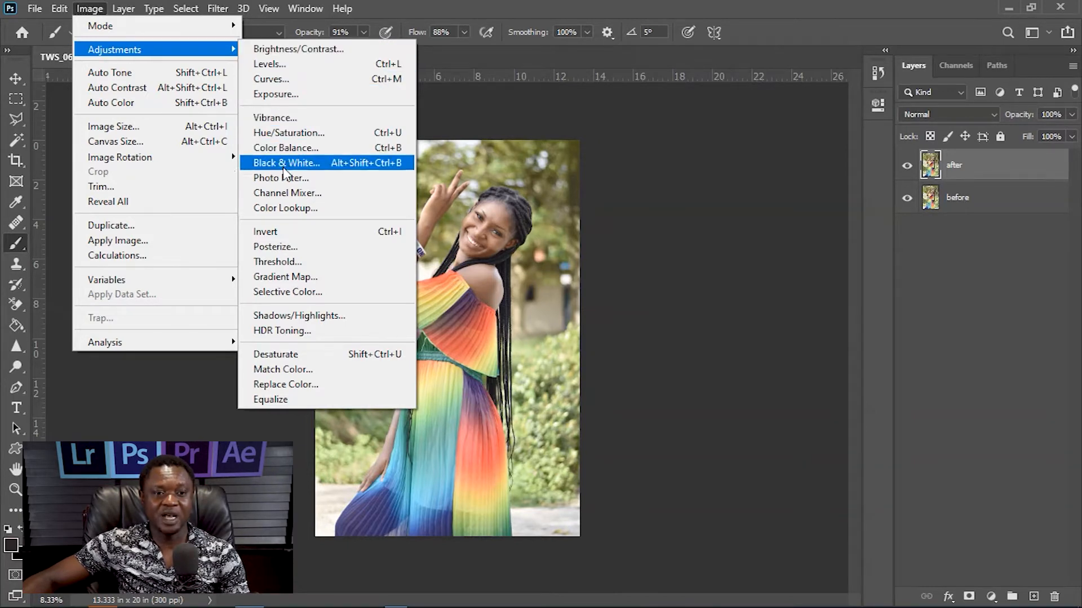
left_click(279, 293)
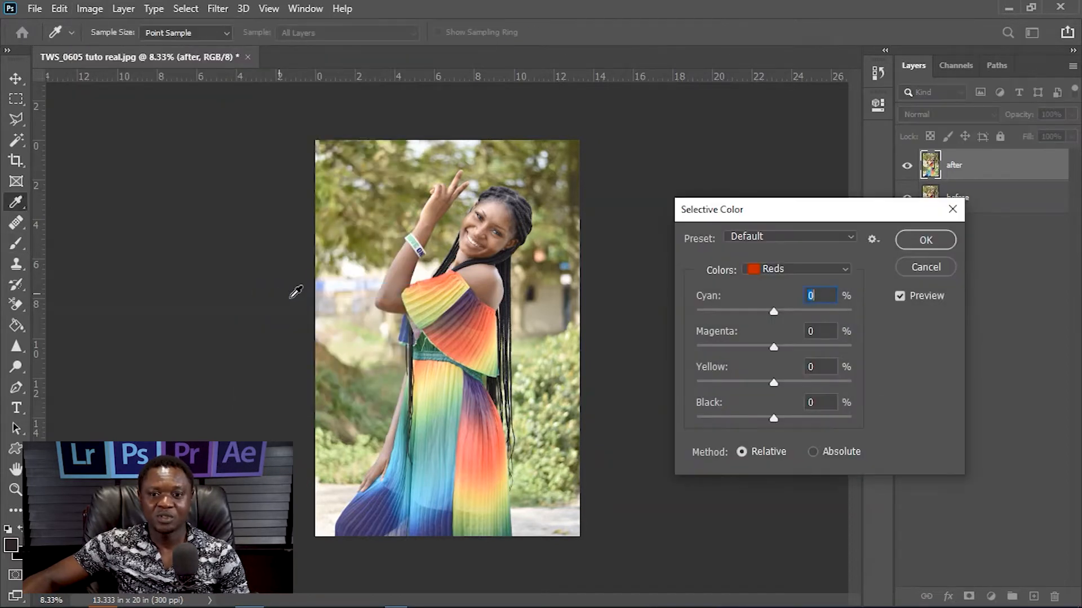
left_click_drag(815, 216, 754, 218)
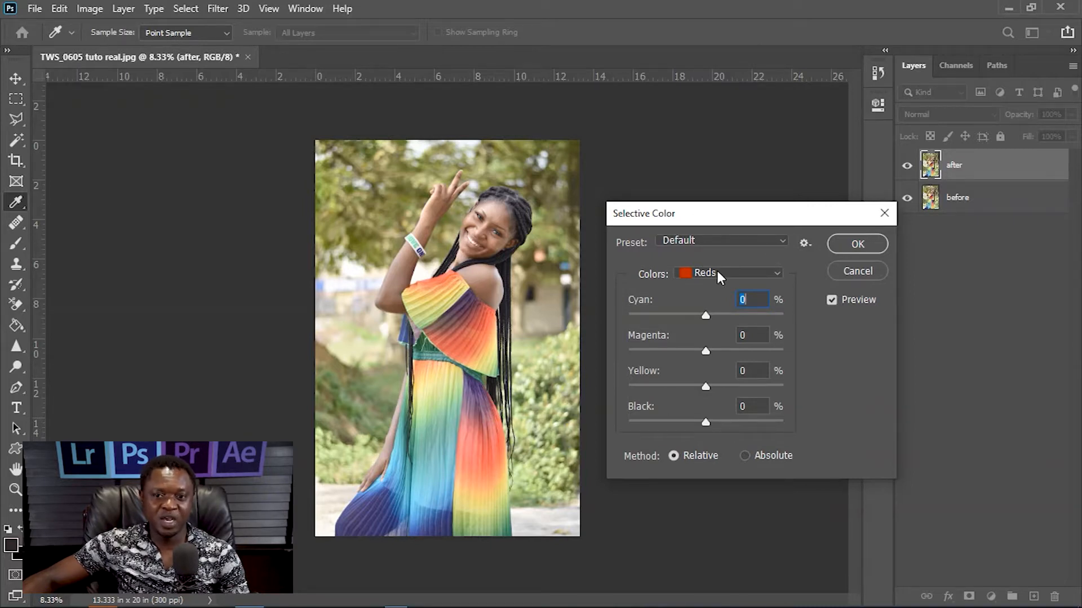
left_click(775, 272)
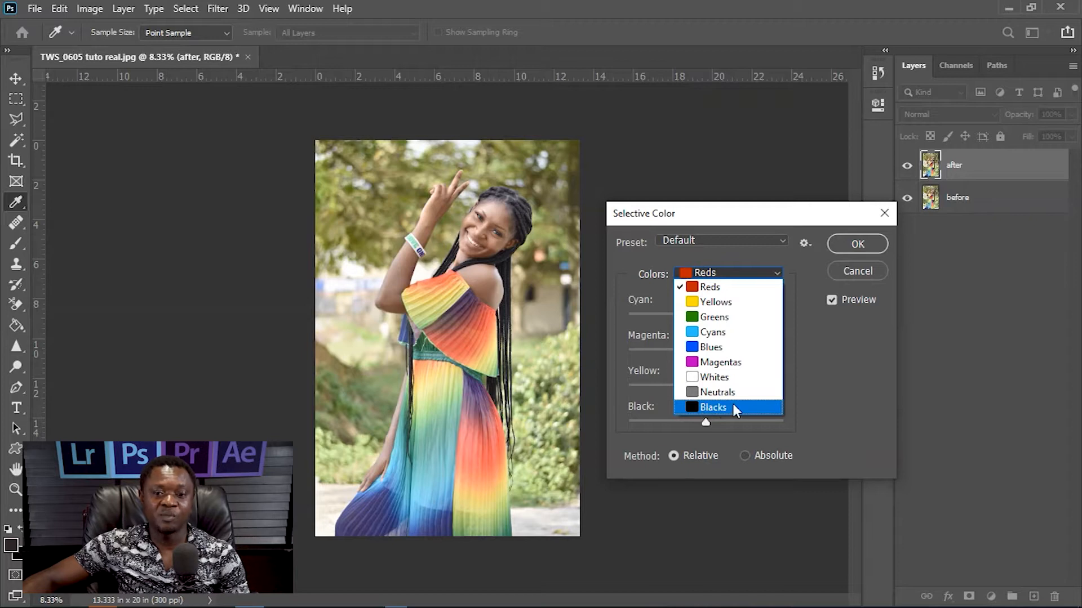
left_click(789, 213)
left_click_drag(770, 208, 799, 184)
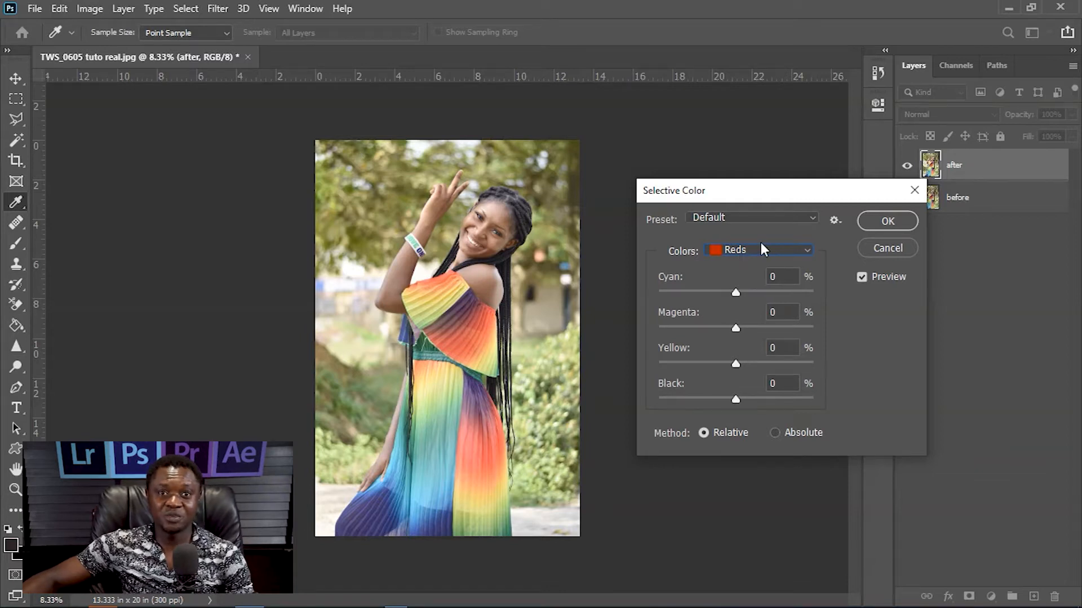
left_click_drag(785, 191, 803, 180)
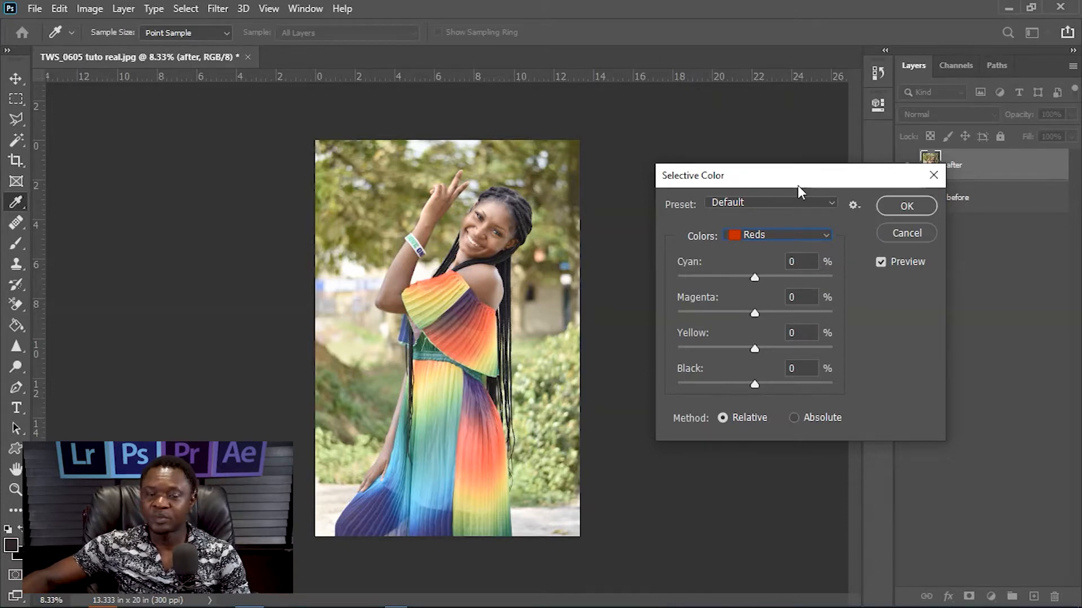
left_click_drag(800, 182, 765, 186)
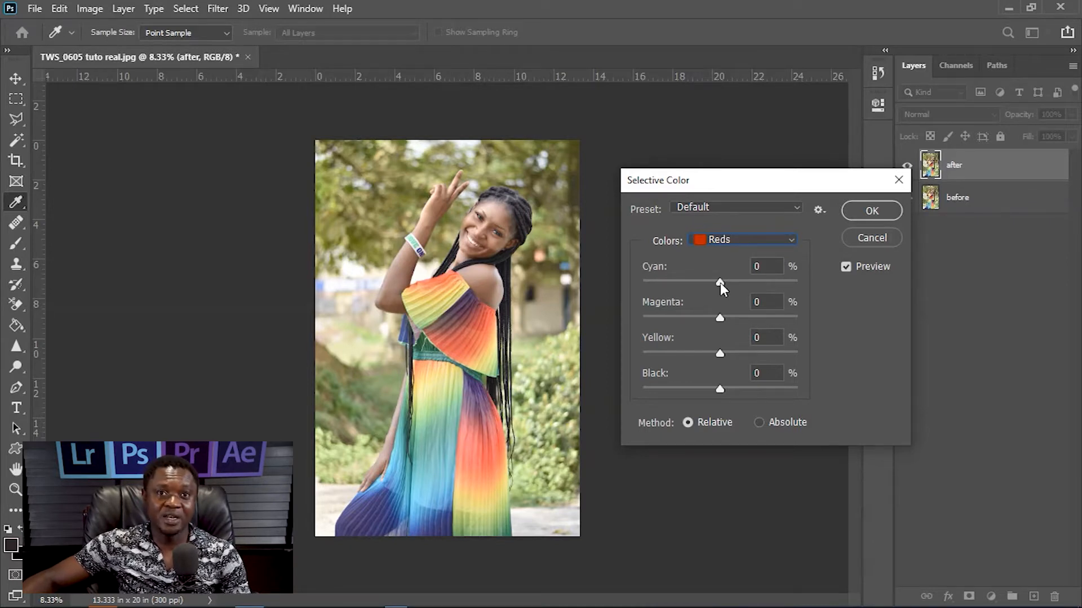
Try the Cyan of the Reds at both extremes, -100% and +100%, to compare the effect on the photo.
left_click_drag(720, 283, 639, 278)
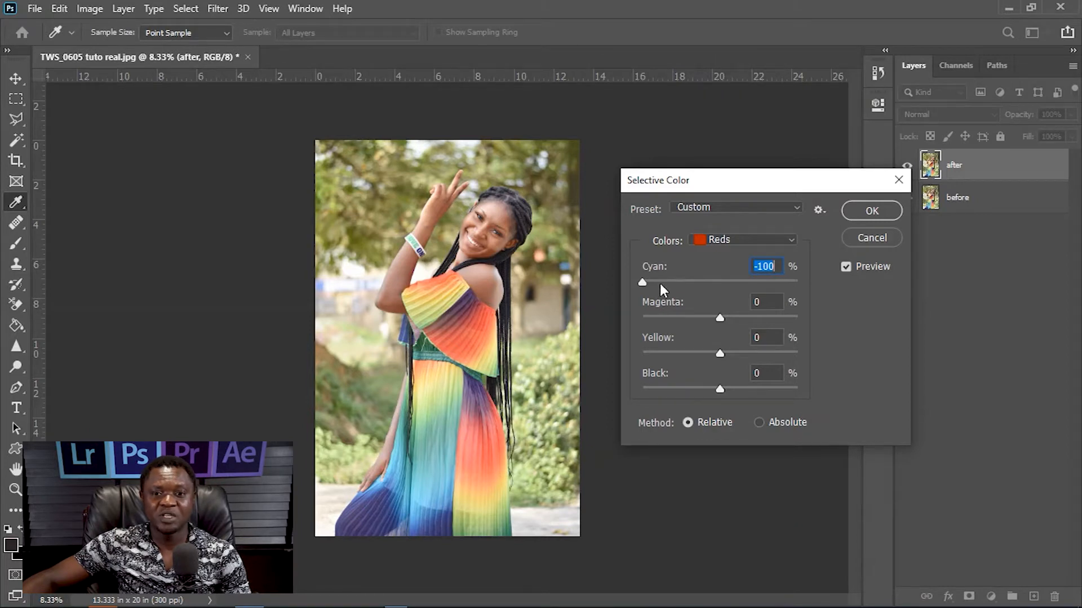
left_click_drag(641, 282, 736, 282)
left_click_drag(807, 285, 807, 285)
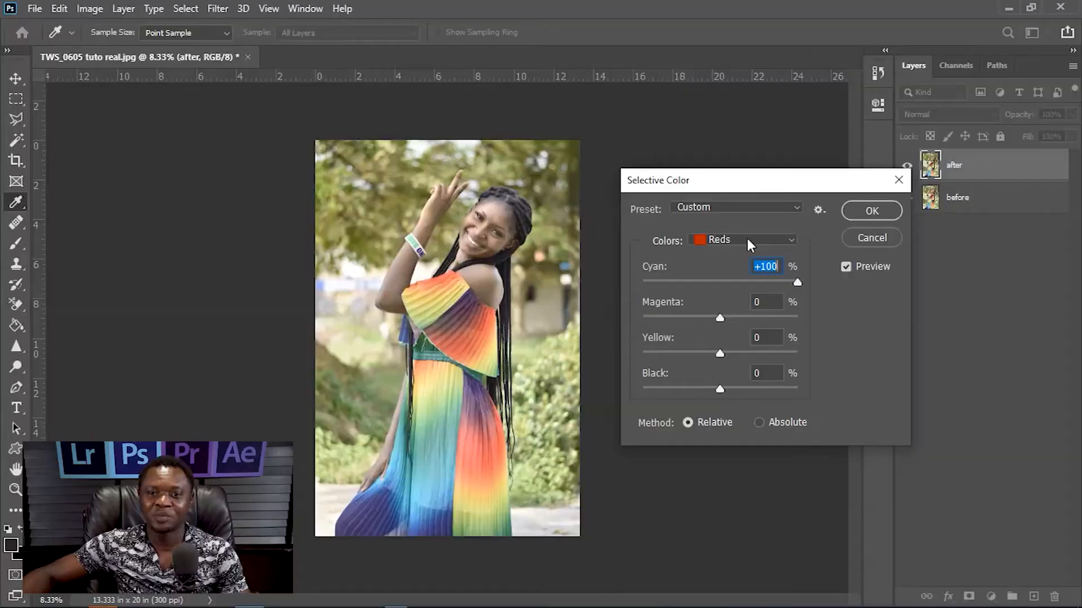
left_click_drag(771, 185, 755, 181)
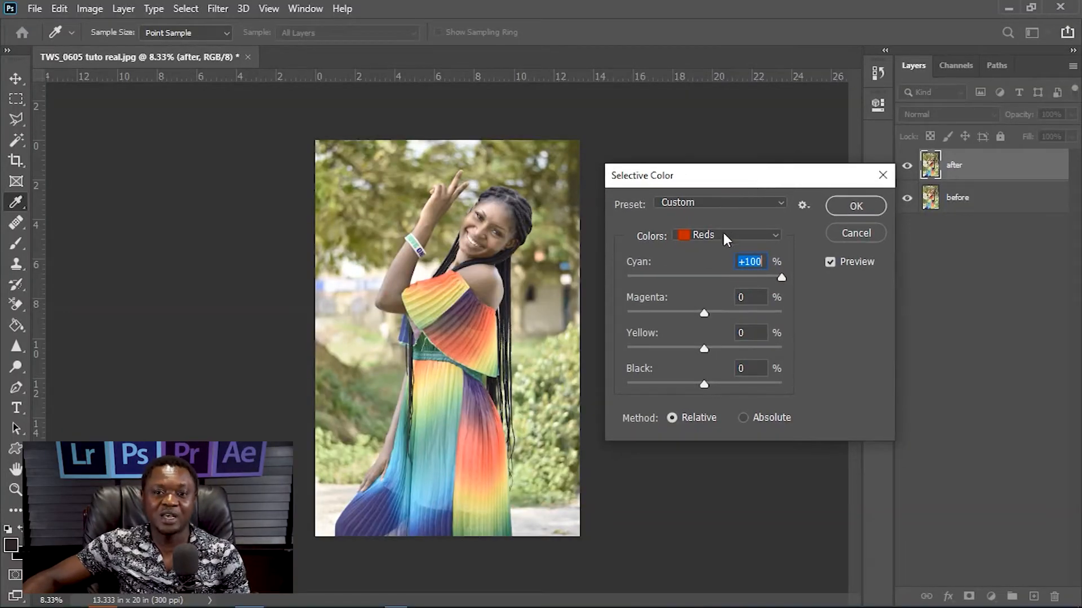
left_click_drag(782, 279, 621, 272)
left_click(627, 276)
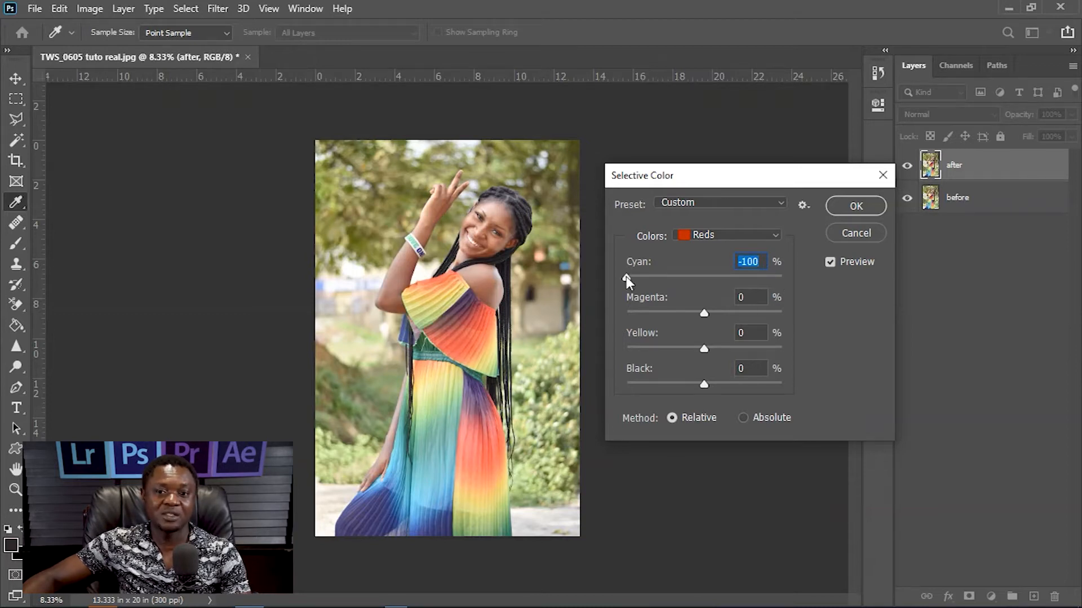
left_click_drag(627, 277, 793, 279)
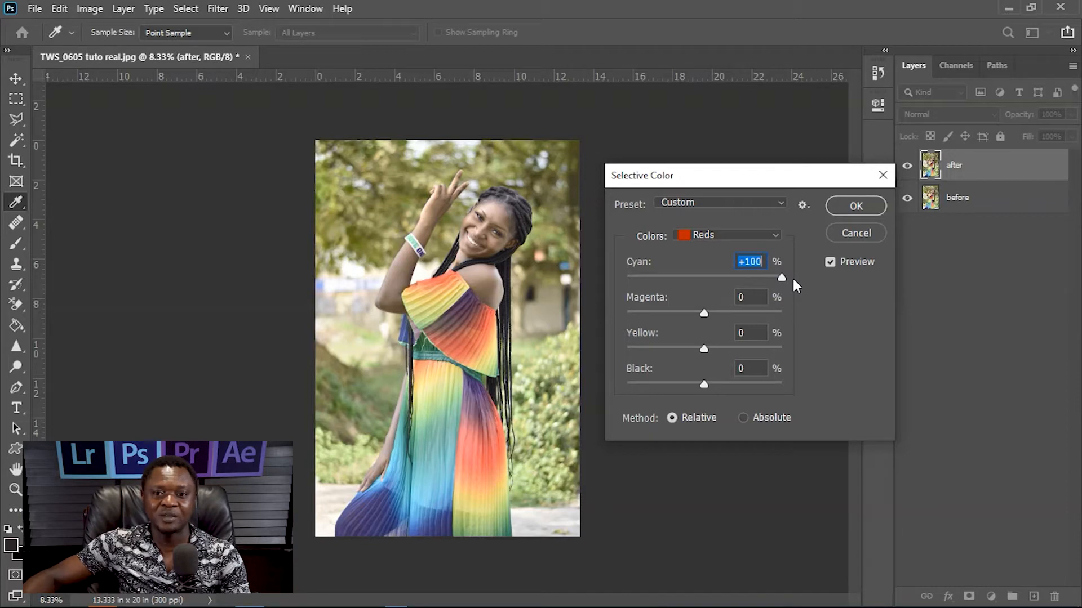
Set the Cyan of the Reds to +5%, keeping the Relative method and the dialog beside the photo.
left_click_drag(758, 171, 778, 170)
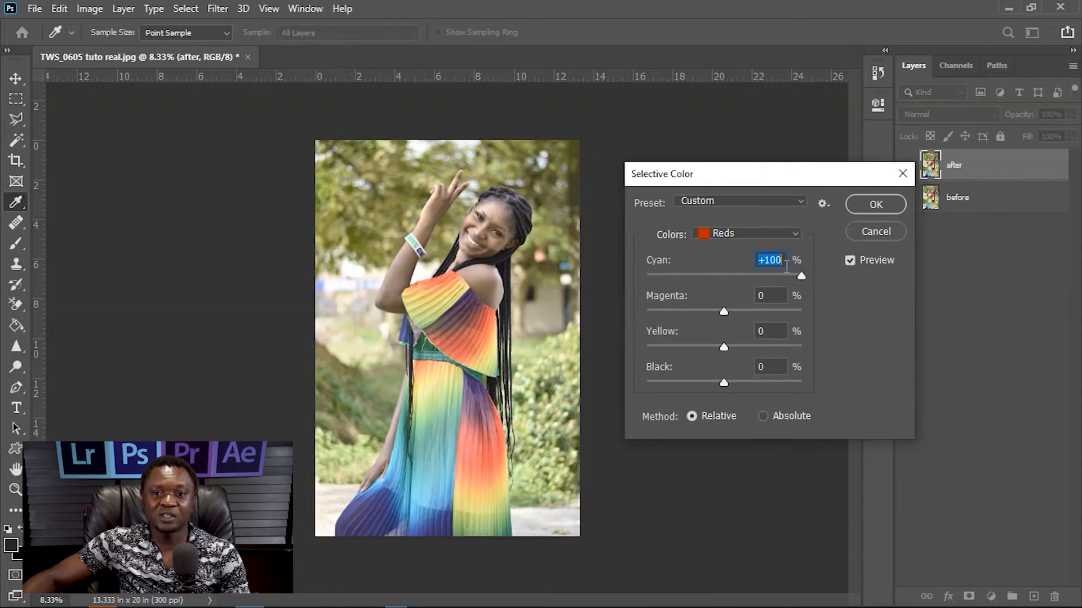
left_click_drag(801, 275, 728, 271)
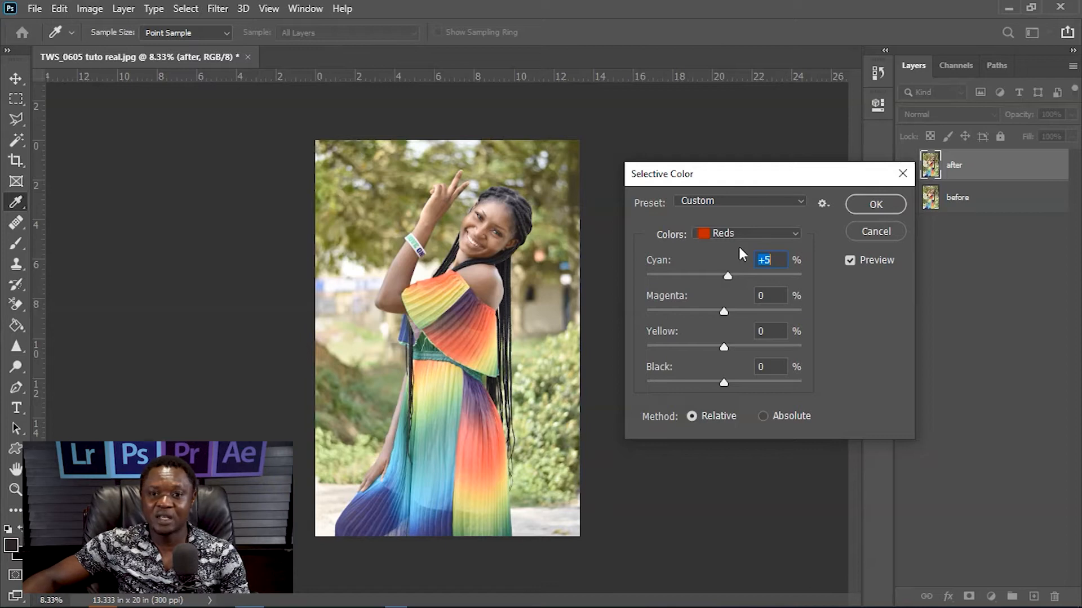
left_click_drag(777, 179, 751, 182)
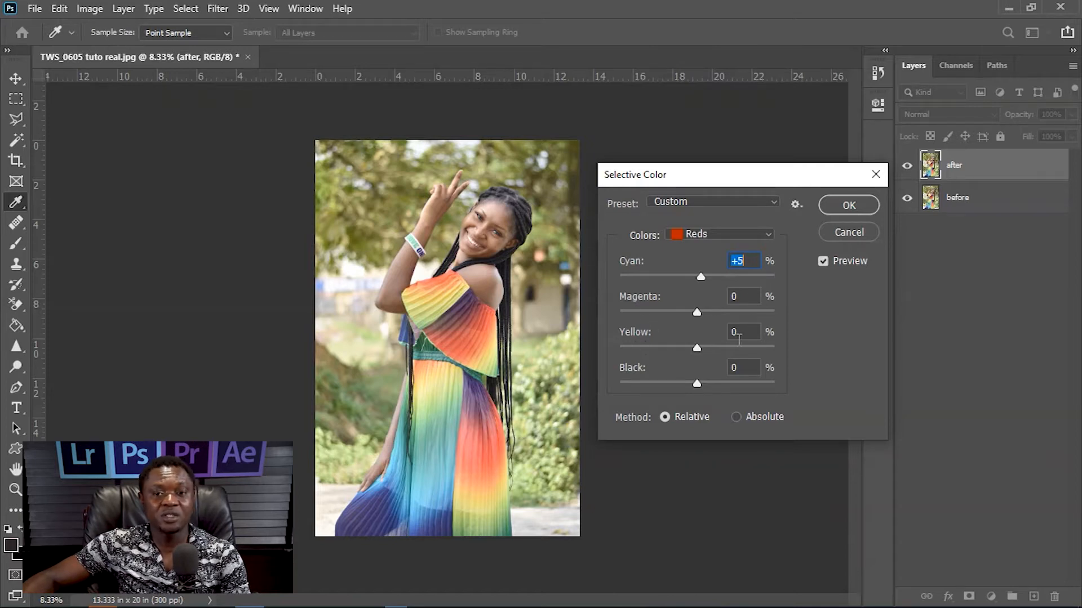
left_click_drag(741, 176, 750, 178)
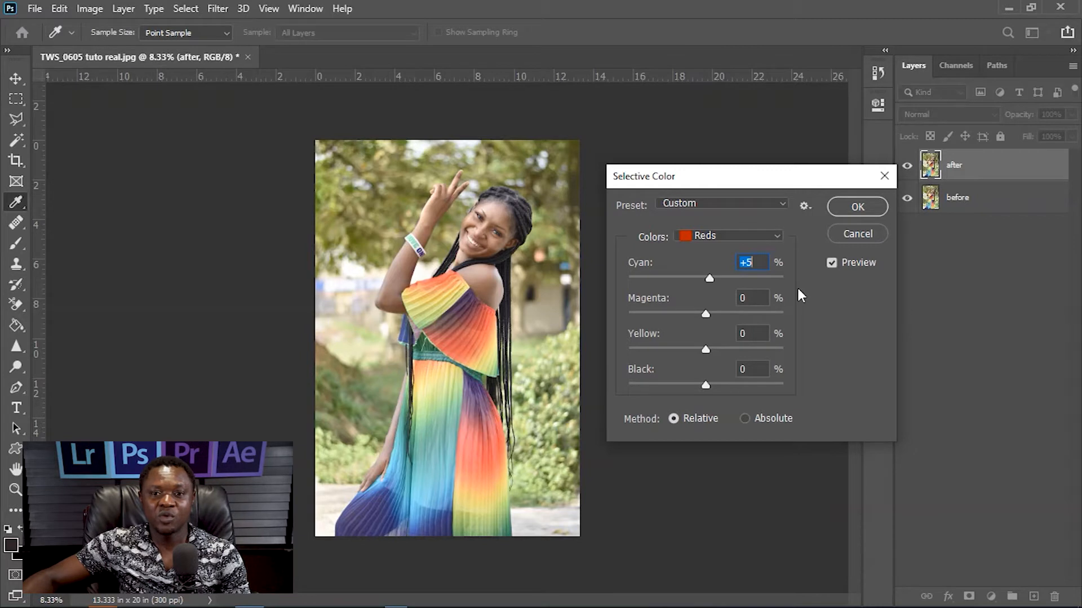
mouse_move(752, 177)
left_mouse_down()
mouse_move(790, 176)
mouse_move(748, 177)
left_mouse_up()
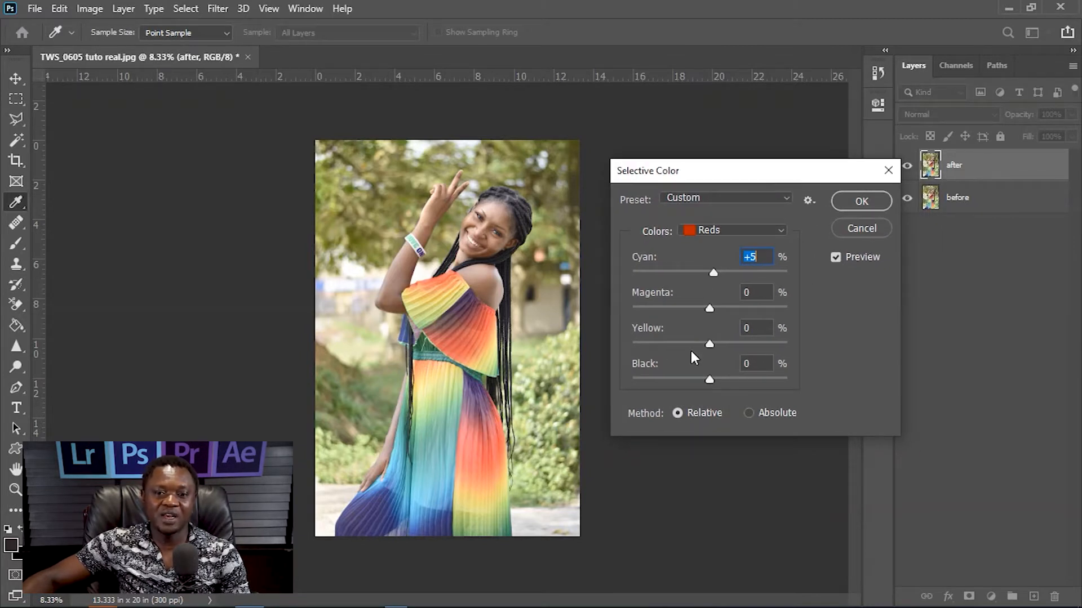
Try the Yellow of the Reds at -100% and settle on +1%, keeping the dialog beside the photo.
left_click_drag(710, 343, 623, 347)
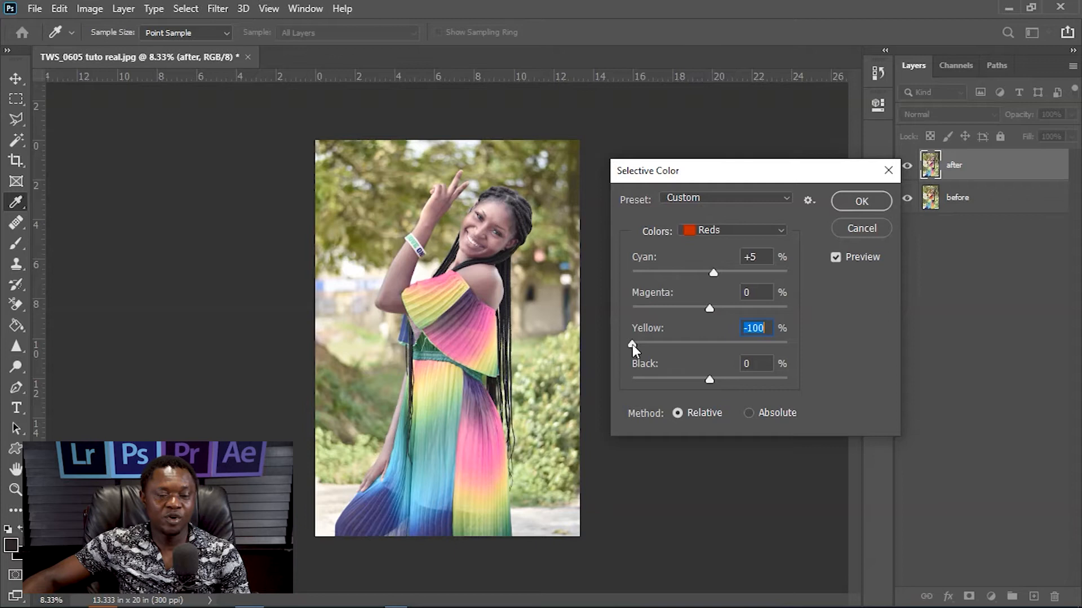
left_click_drag(632, 344, 713, 349)
key("Down")
key("Down")
key("Down")
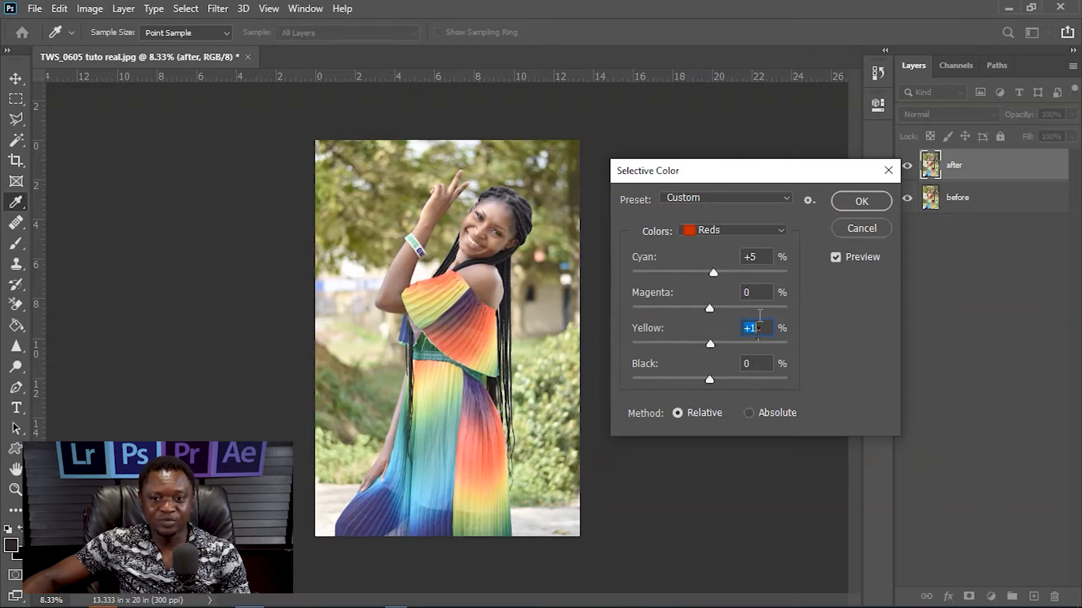
left_click(741, 258)
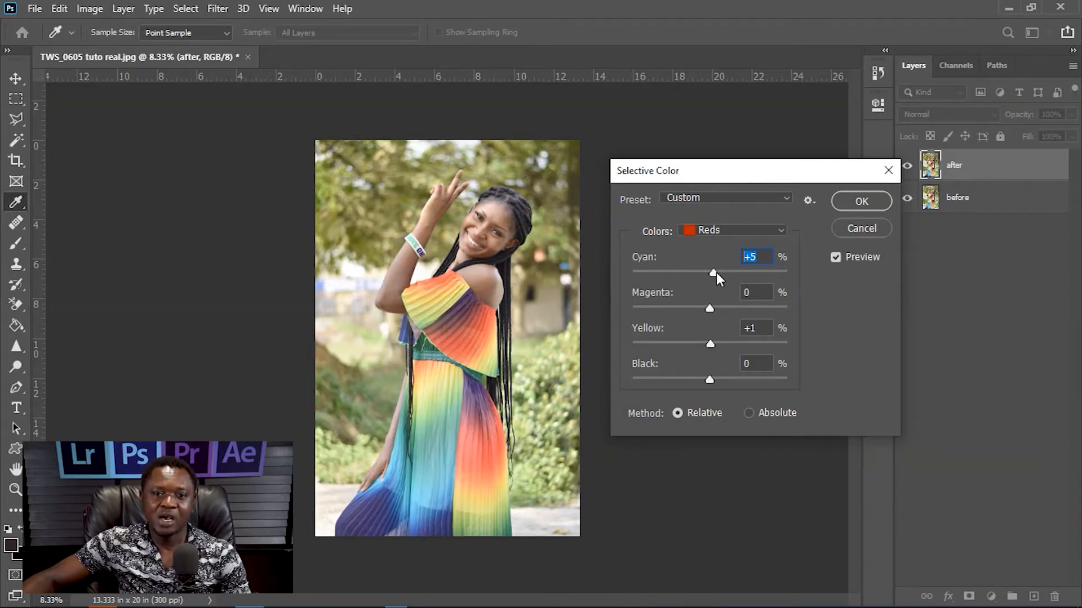
left_click_drag(753, 177, 760, 213)
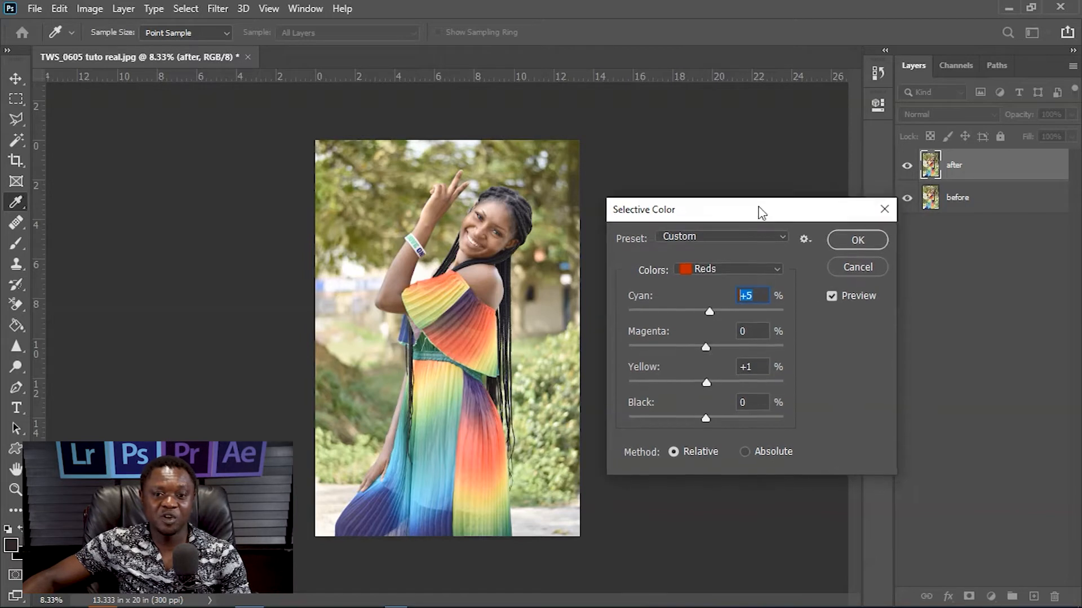
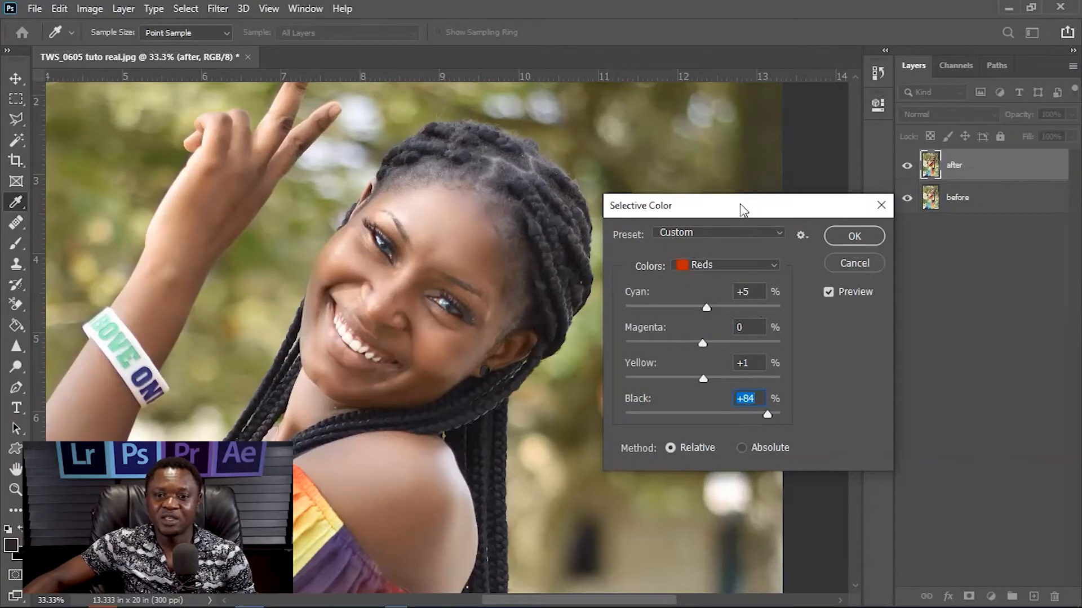
Set the Black of the Reds to +88% while judging the skin and dress on the whole photo.
left_click_drag(742, 210, 715, 211)
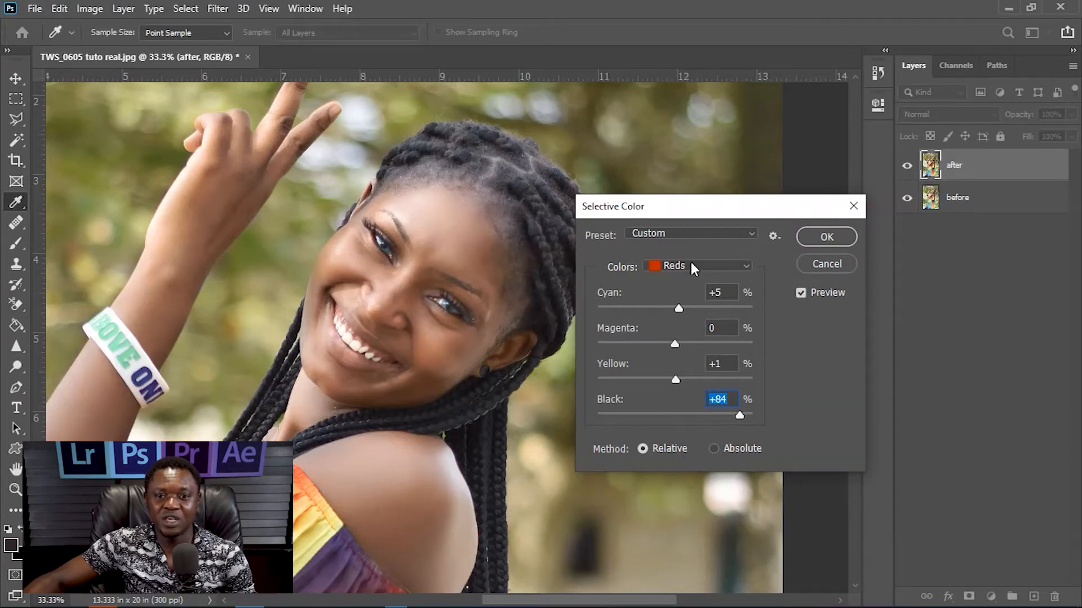
key("ctrl+minus")
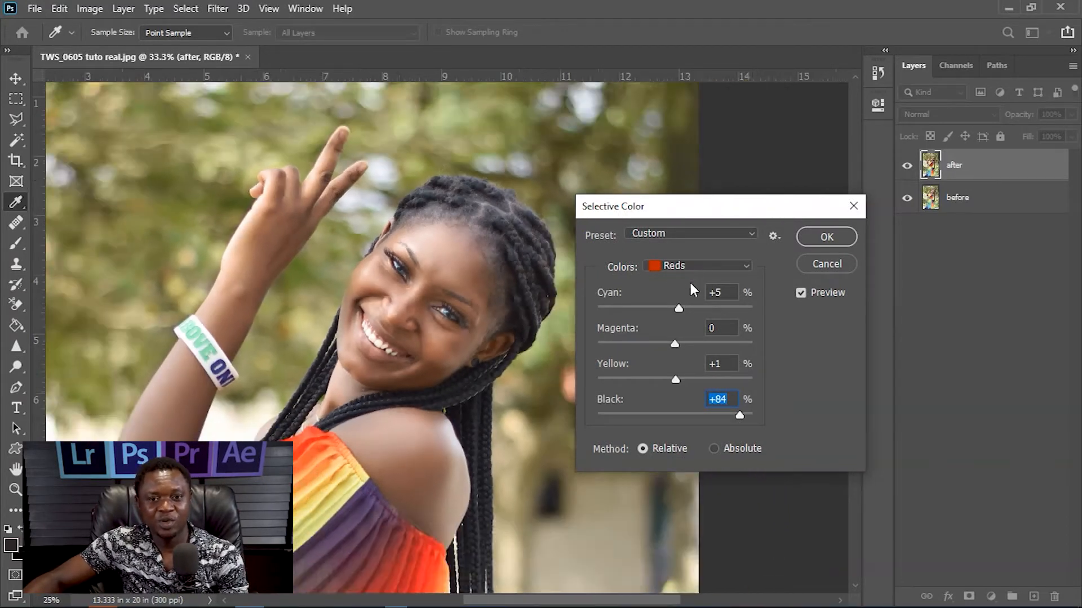
key("ctrl+minus")
key("ctrl+minus")
key("ctrl+minus")
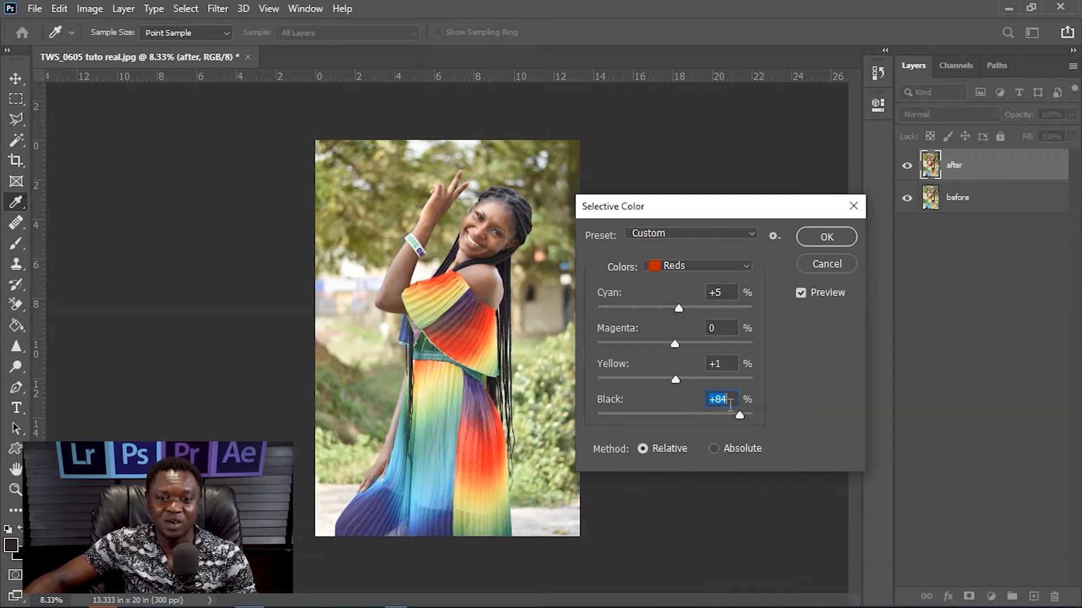
mouse_move(740, 415)
left_mouse_down()
mouse_move(667, 417)
mouse_move(729, 417)
left_mouse_up()
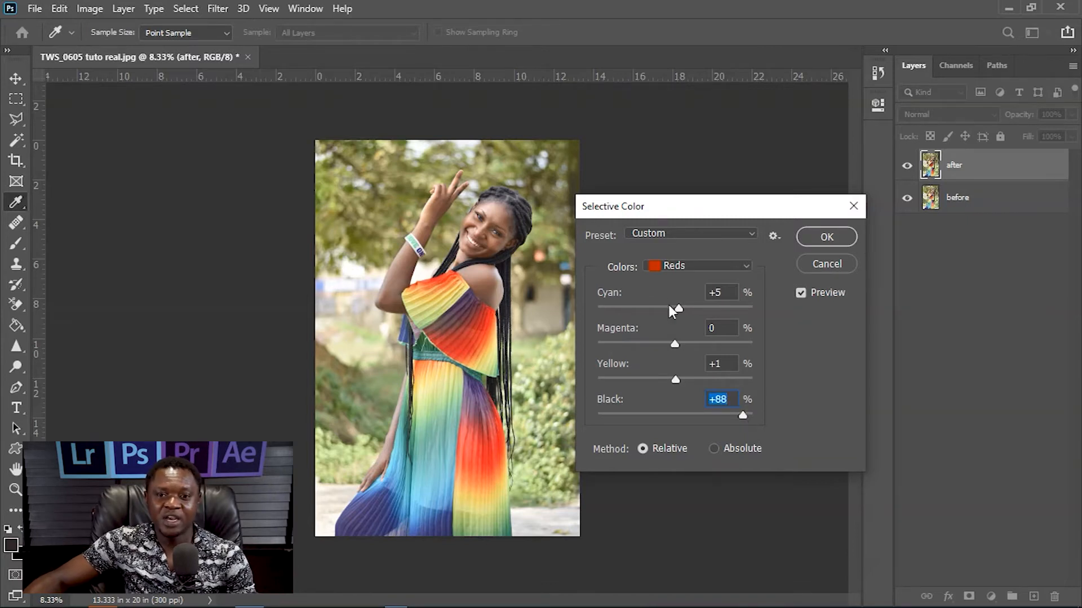
Switch the Selective Color adjustment to the Yellows and set their Black to +71%.
left_click(694, 268)
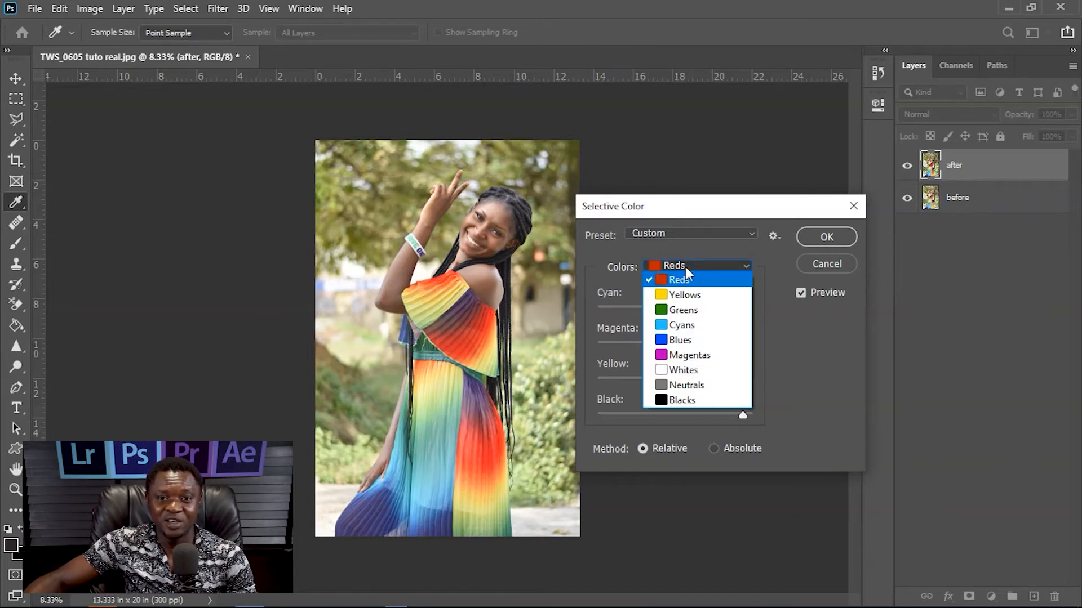
left_click(669, 297)
left_click_drag(711, 212, 728, 211)
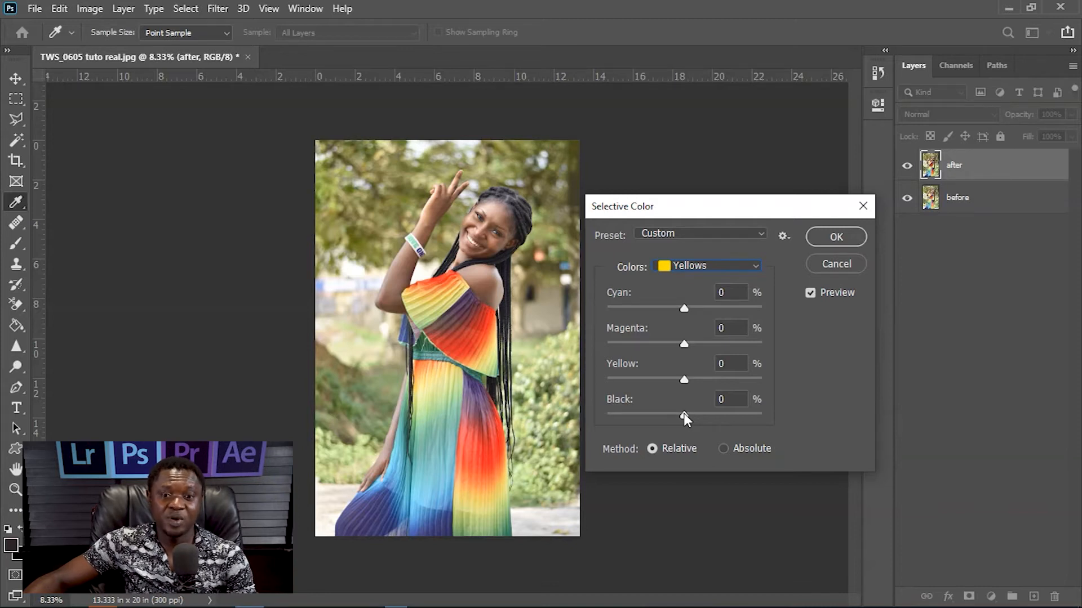
left_click_drag(684, 414, 697, 417)
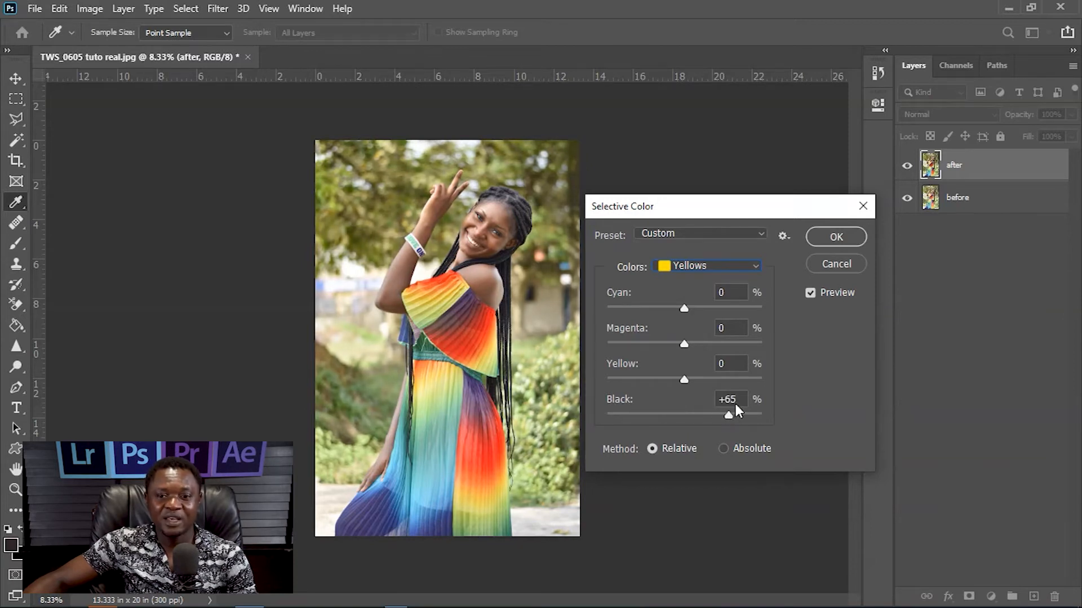
left_click_drag(748, 401, 719, 416)
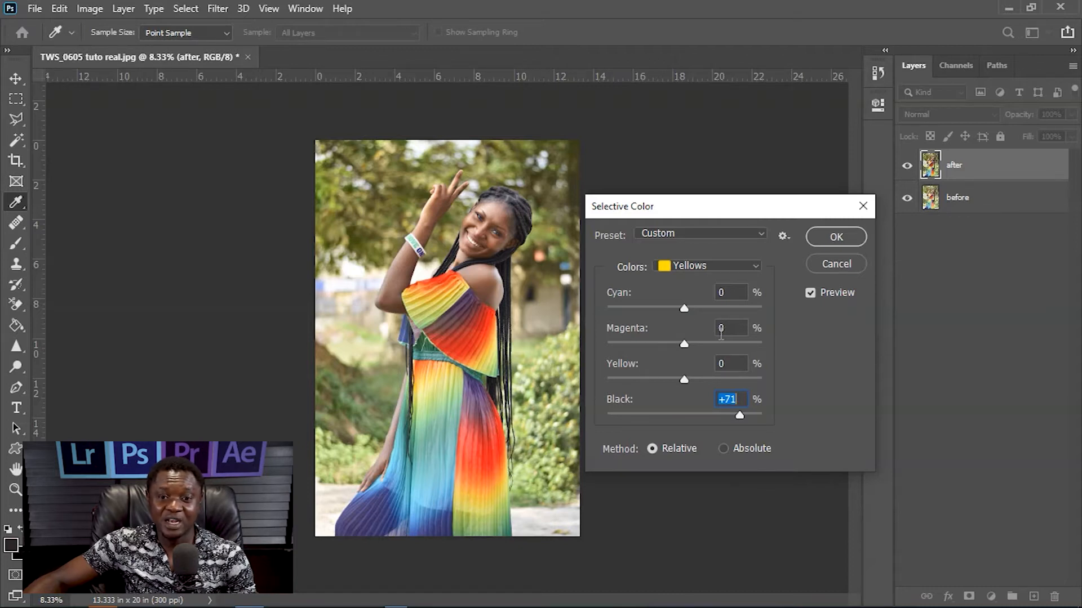
Switch the color range to the Greens and set their Black to +90%, keeping the dialog clear of the photo.
left_click(702, 266)
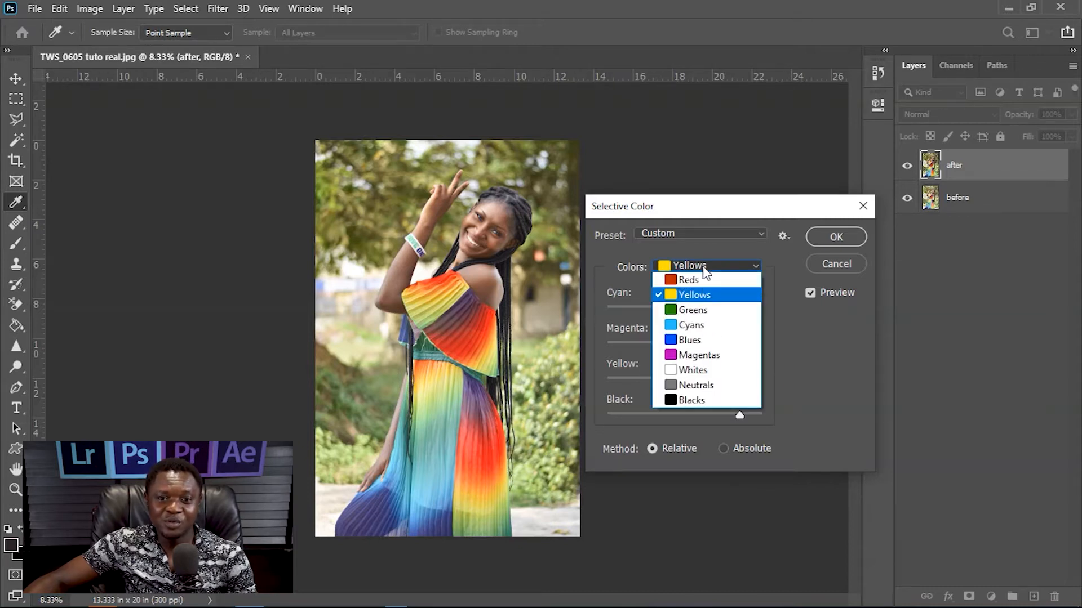
left_click(687, 311)
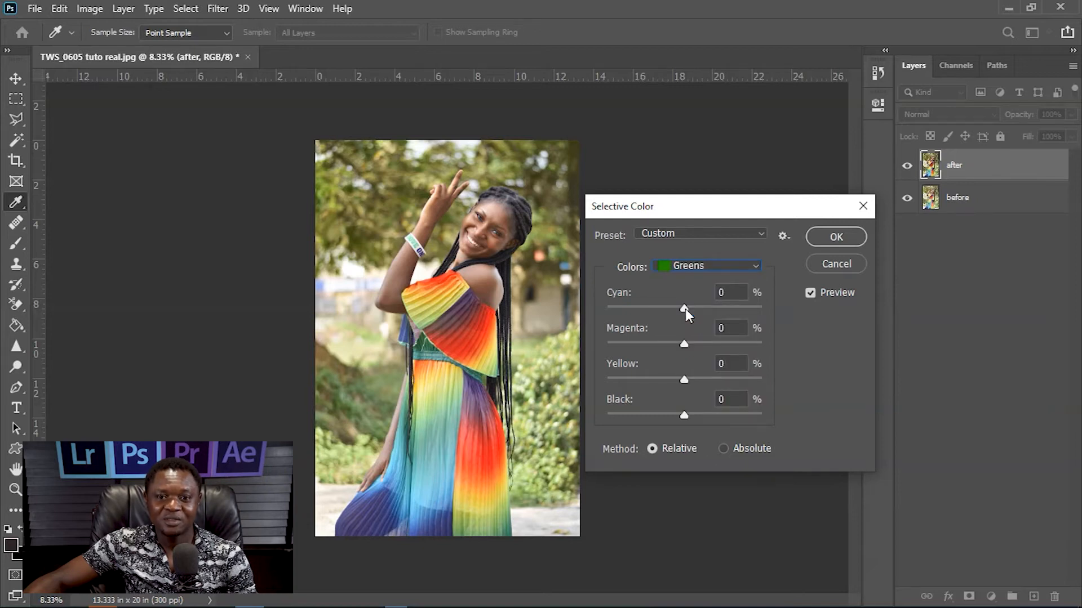
left_click_drag(708, 212, 716, 212)
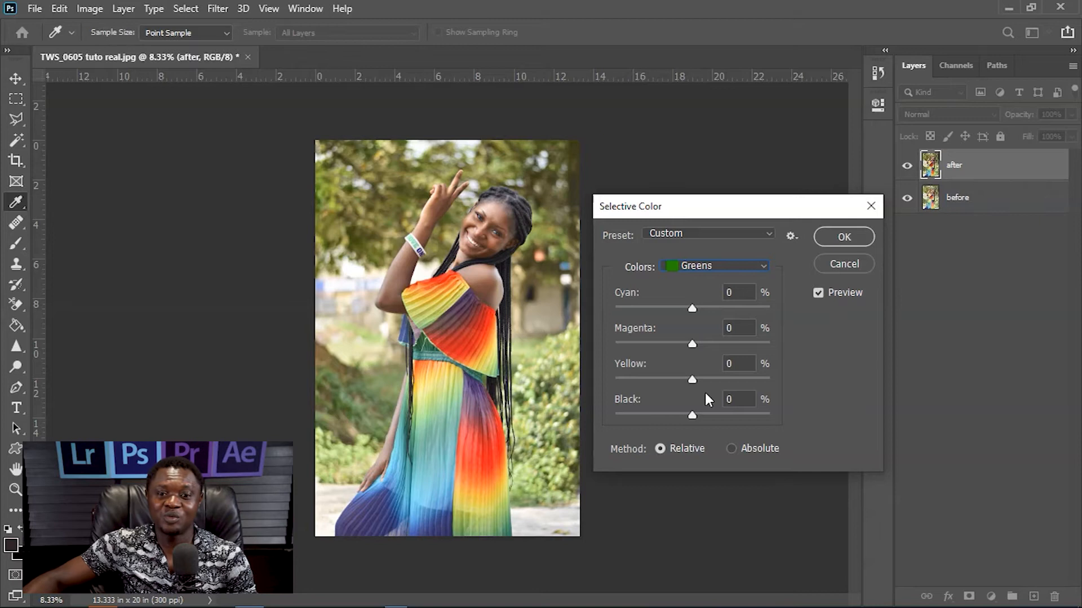
left_click_drag(690, 415, 725, 416)
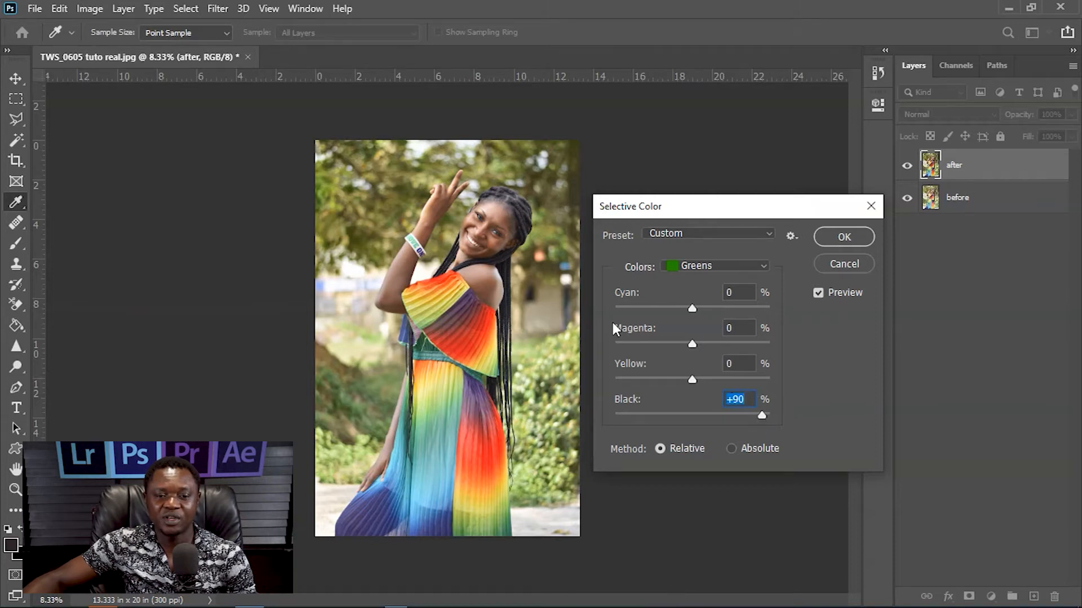
left_click_drag(762, 215, 727, 221)
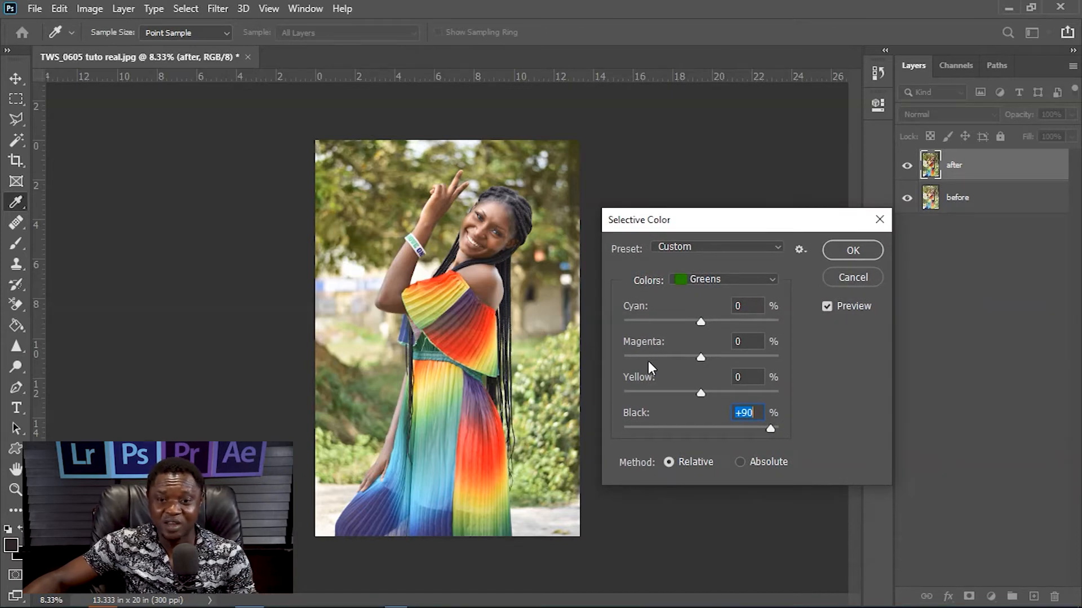
left_click_drag(740, 220, 759, 214)
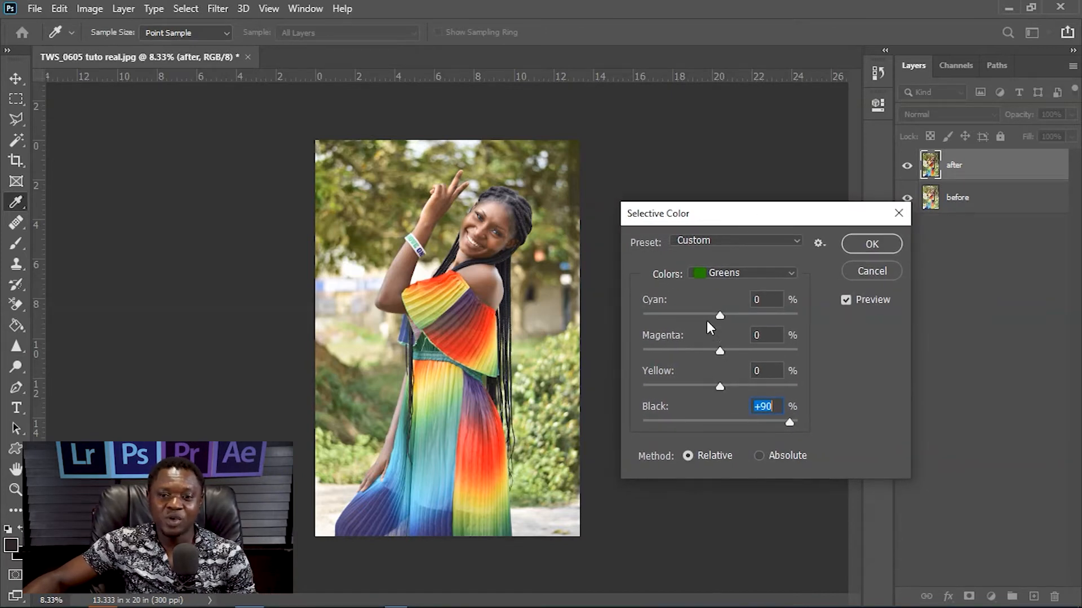
Choose the Cyans as the color range and set their Black to +57%, with the dialog beside the photo.
left_click(722, 274)
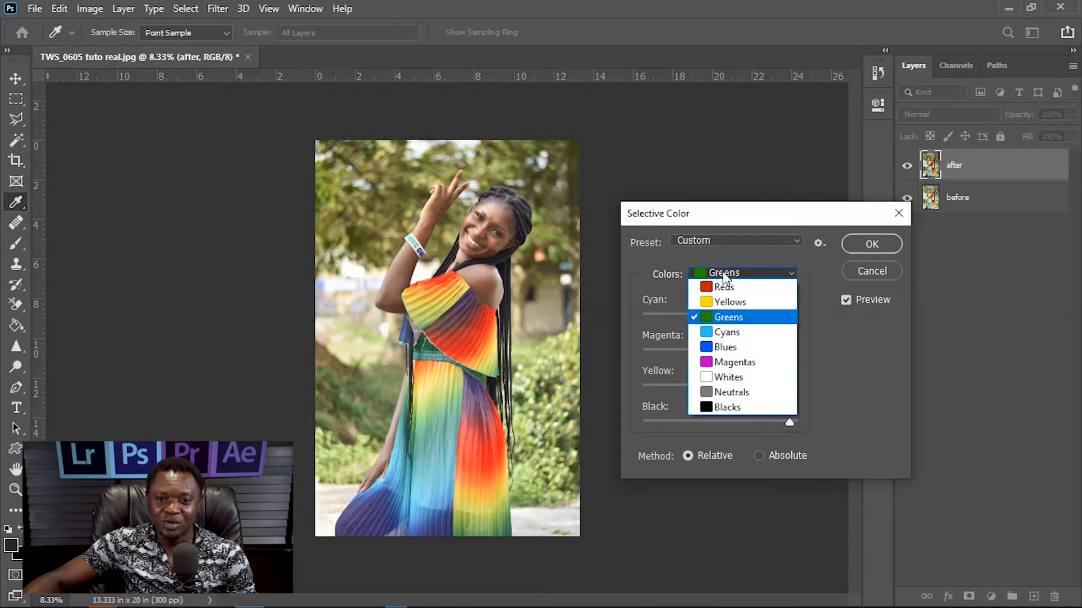
left_click(728, 336)
mouse_move(755, 219)
left_mouse_down()
mouse_move(739, 215)
mouse_move(766, 206)
left_mouse_up()
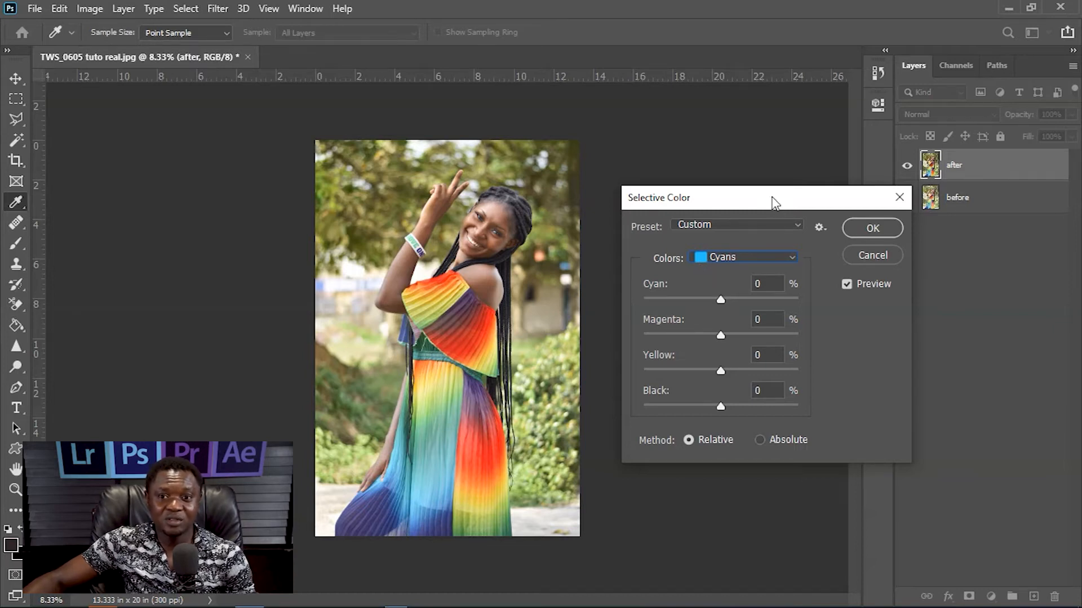
left_click_drag(772, 197, 768, 205)
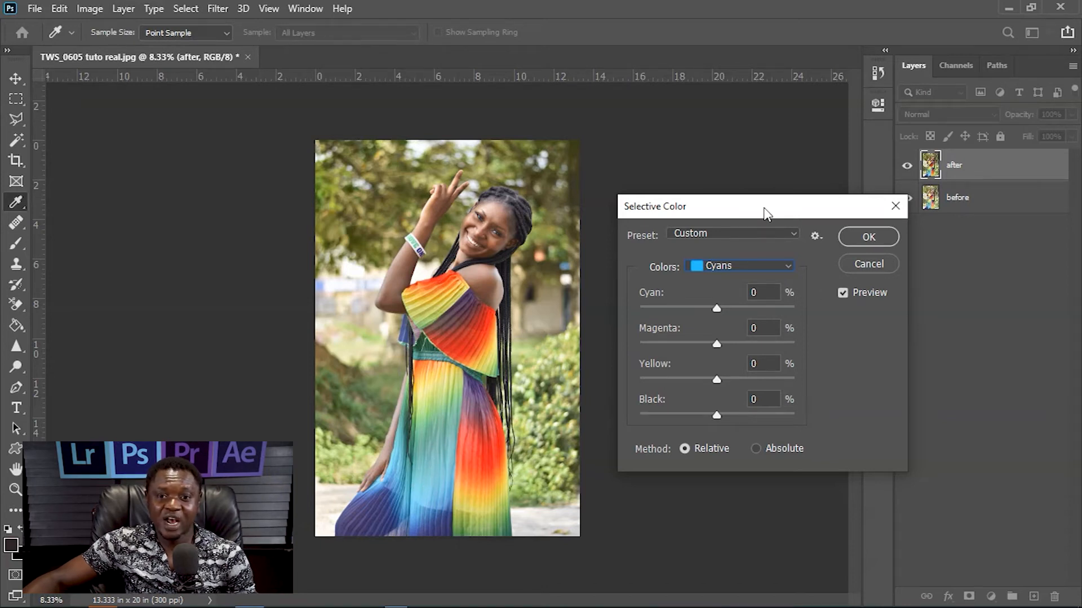
left_click_drag(765, 213, 750, 214)
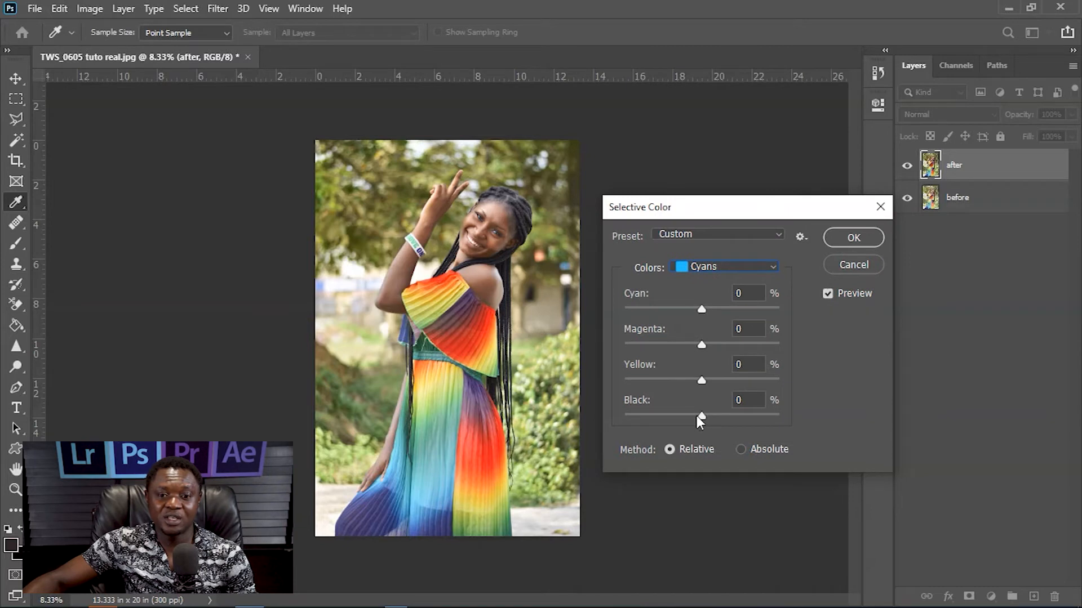
left_click_drag(698, 415, 726, 421)
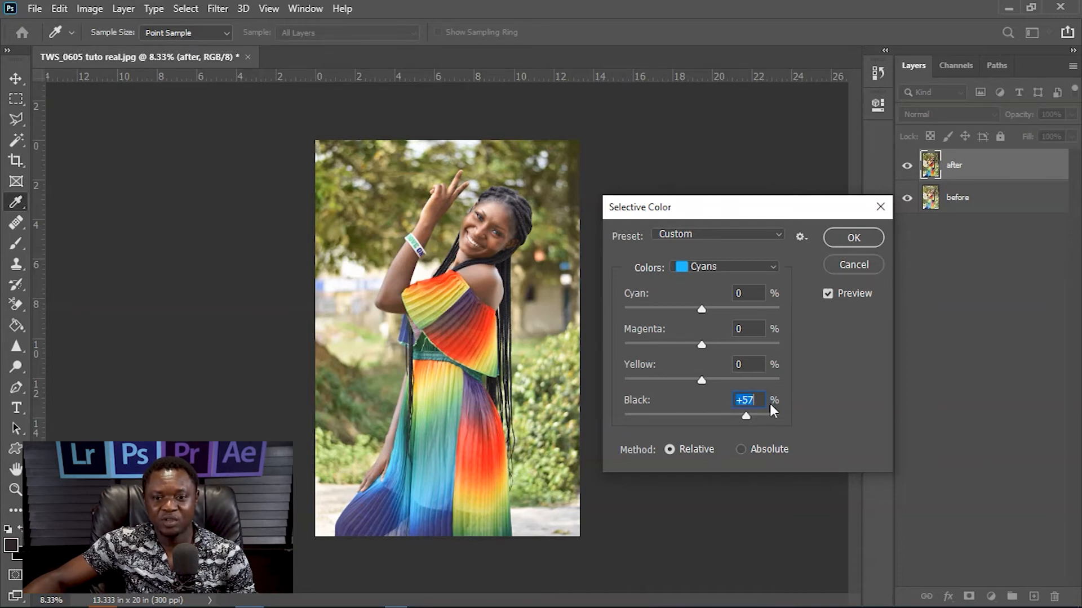
left_click_drag(768, 214, 787, 215)
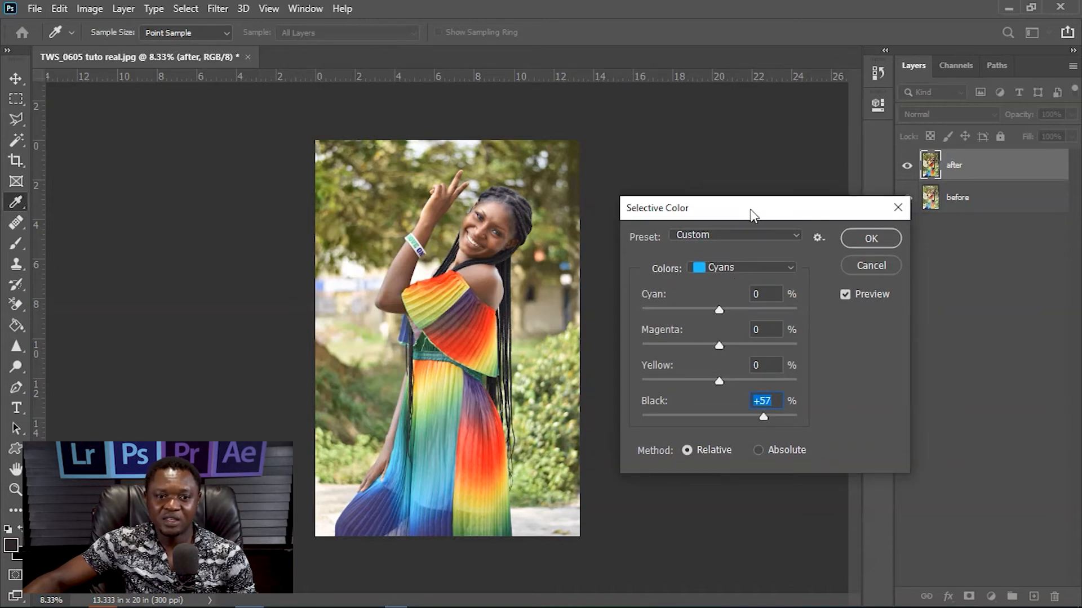
left_click_drag(755, 212, 735, 209)
Choose the Blues as the color range and set their Black to +68%.
left_click(717, 265)
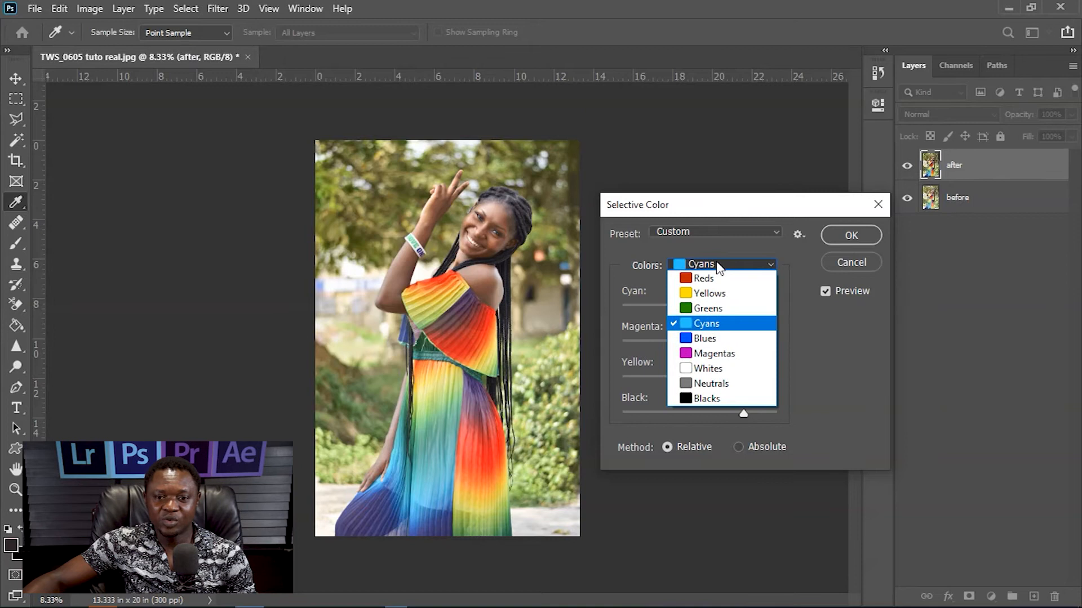
left_click(705, 336)
left_click_drag(697, 412, 732, 412)
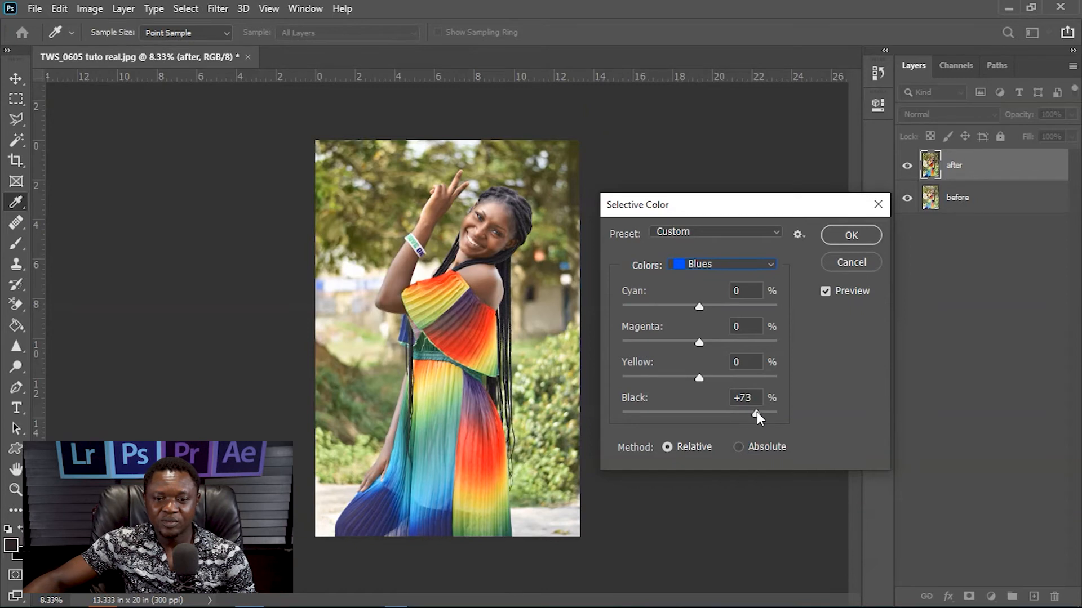
left_click(752, 413)
left_click_drag(743, 211, 749, 211)
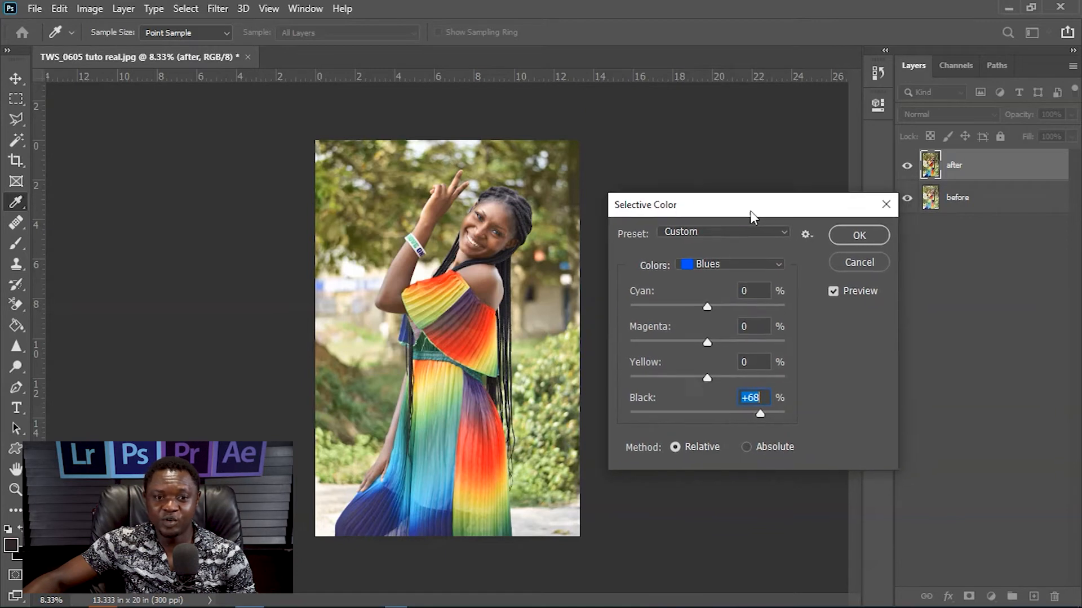
Switch to the Magentas, compare darker and lighter Black values down to -11%, and set Black to +64%.
left_click(728, 264)
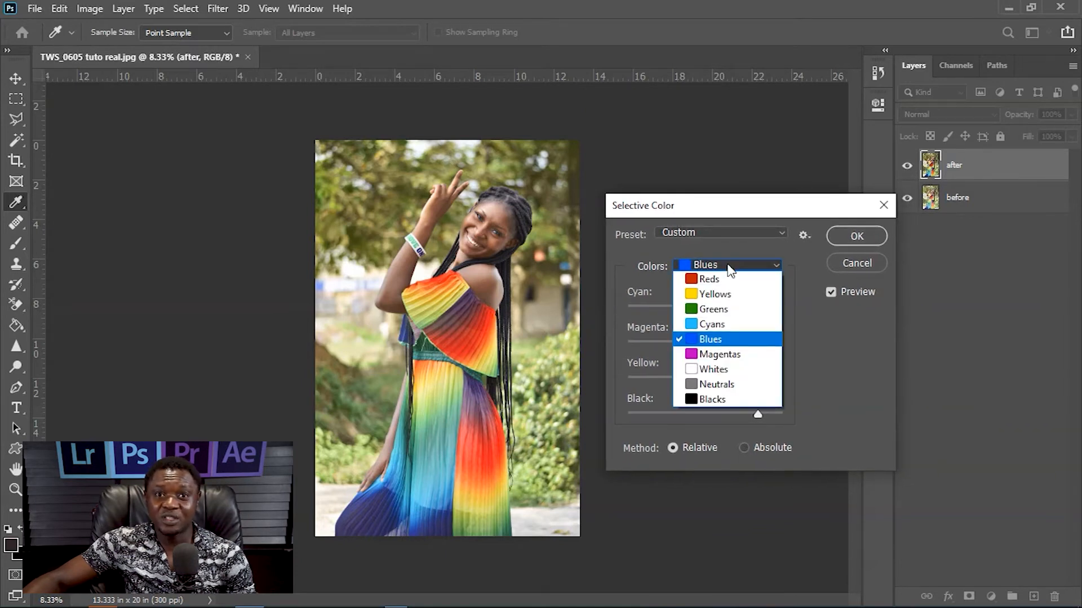
left_click(712, 354)
left_click_drag(728, 211, 726, 210)
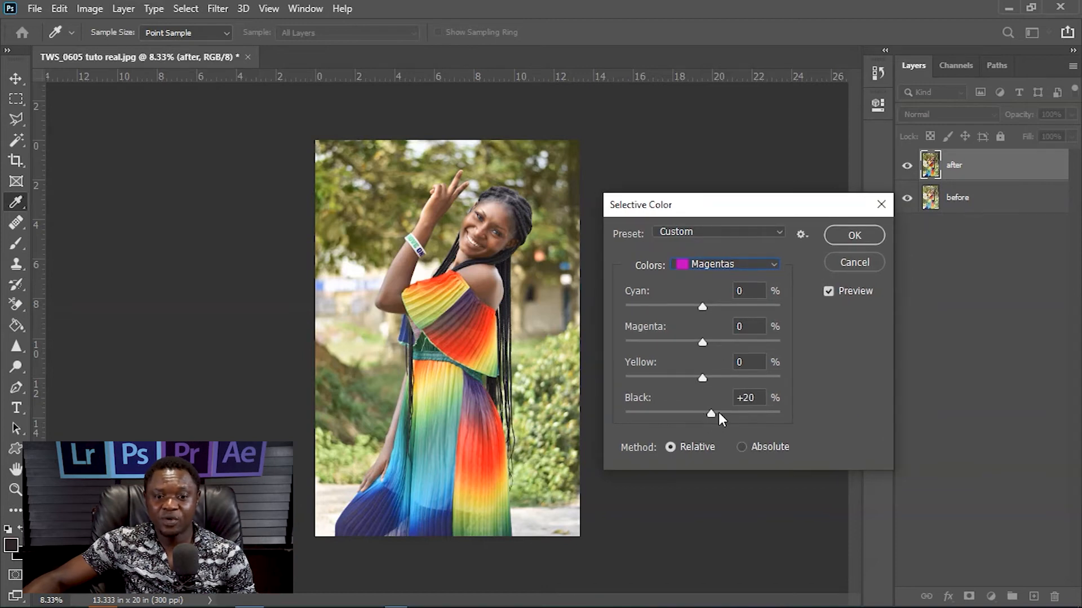
left_click_drag(724, 413, 694, 432)
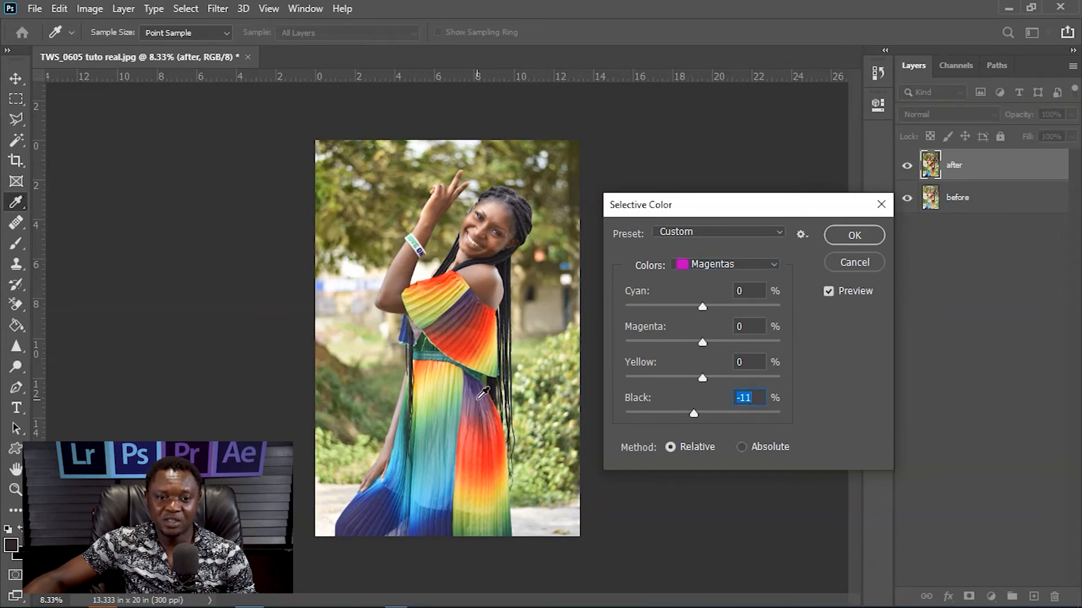
left_click_drag(693, 415, 722, 417)
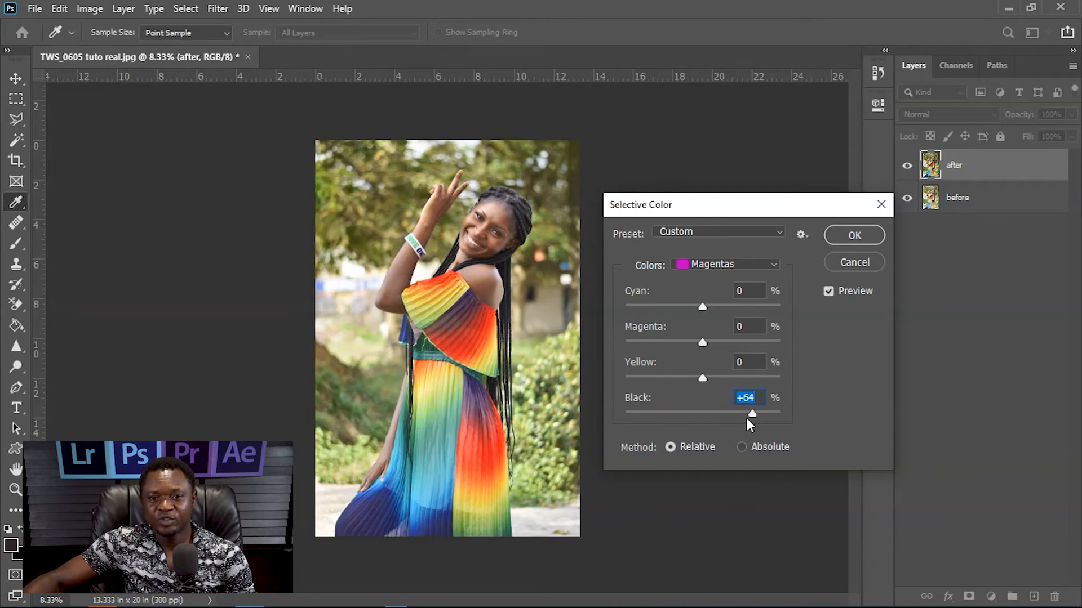
left_click_drag(738, 210, 714, 210)
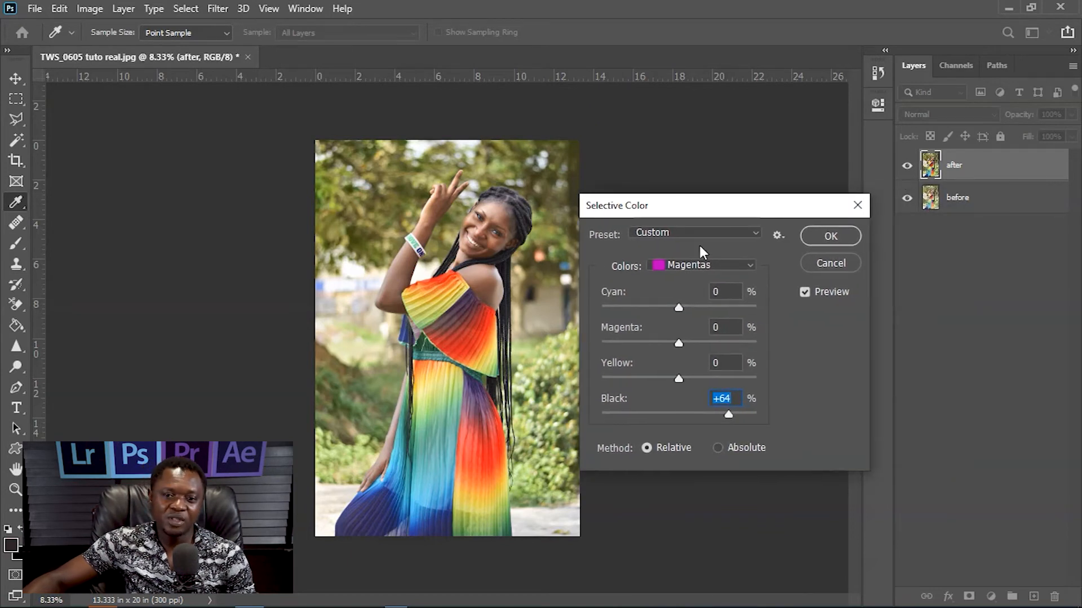
Switch the color range to the Whites, try Black at +100%, and settle on +38% with the dialog clear of the photo.
left_click(704, 265)
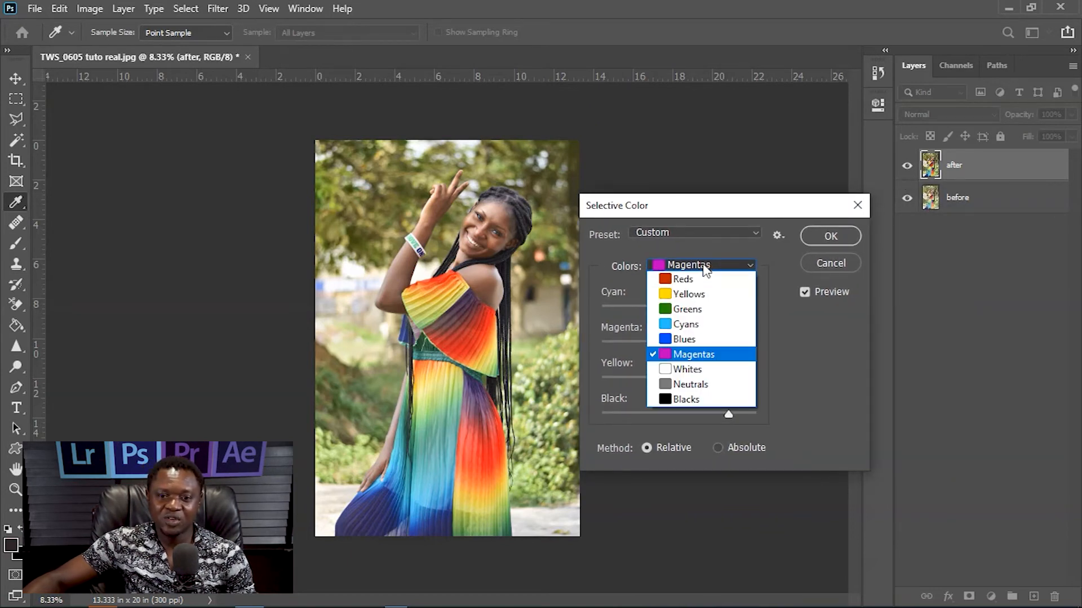
left_click(684, 369)
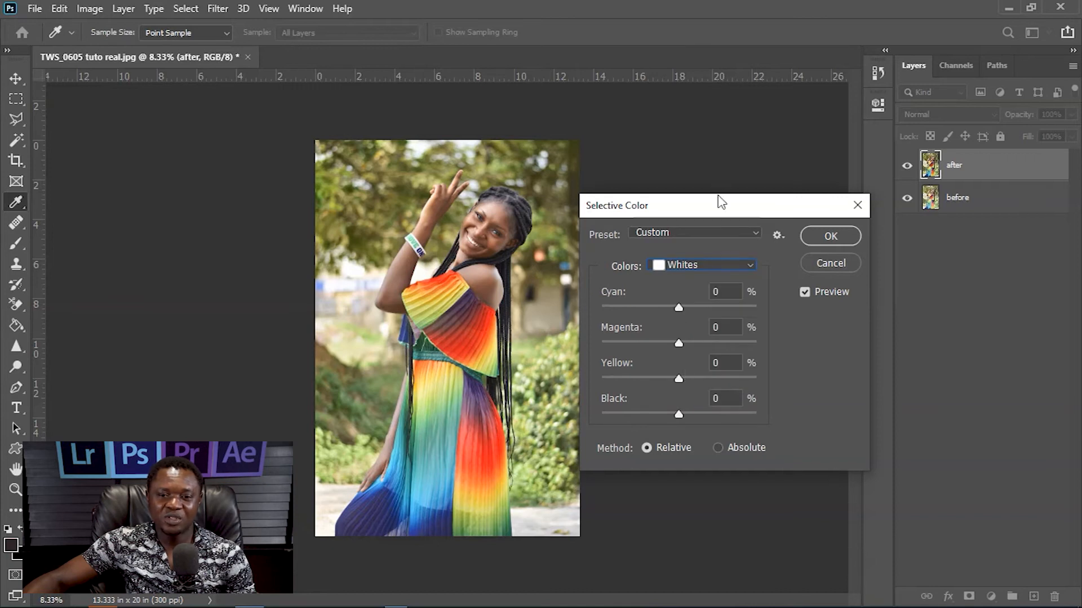
left_click_drag(720, 212, 755, 214)
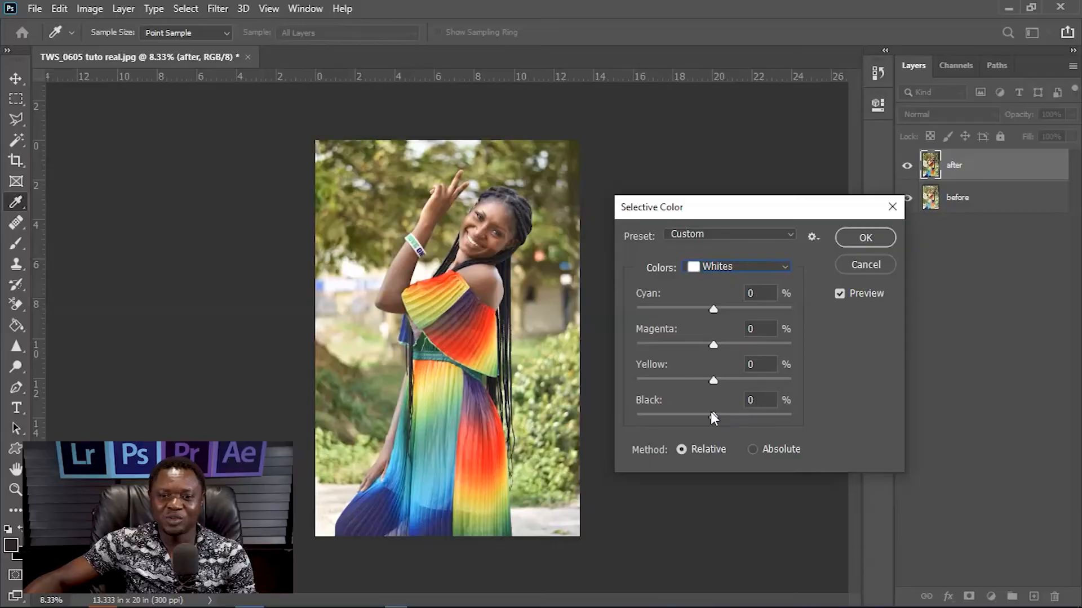
left_click_drag(712, 415, 827, 427)
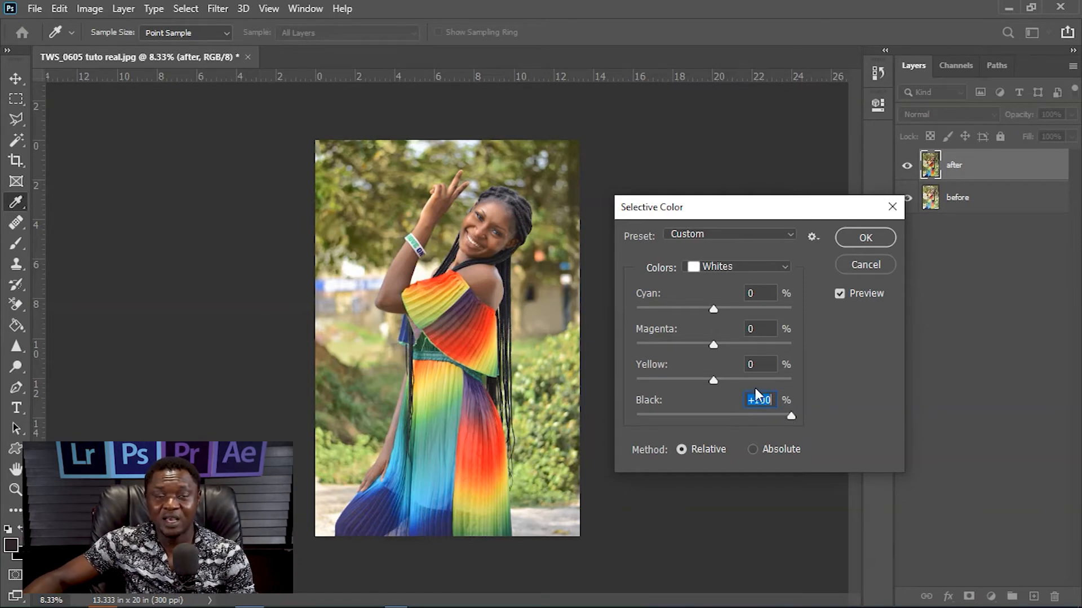
left_click_drag(790, 416, 763, 424)
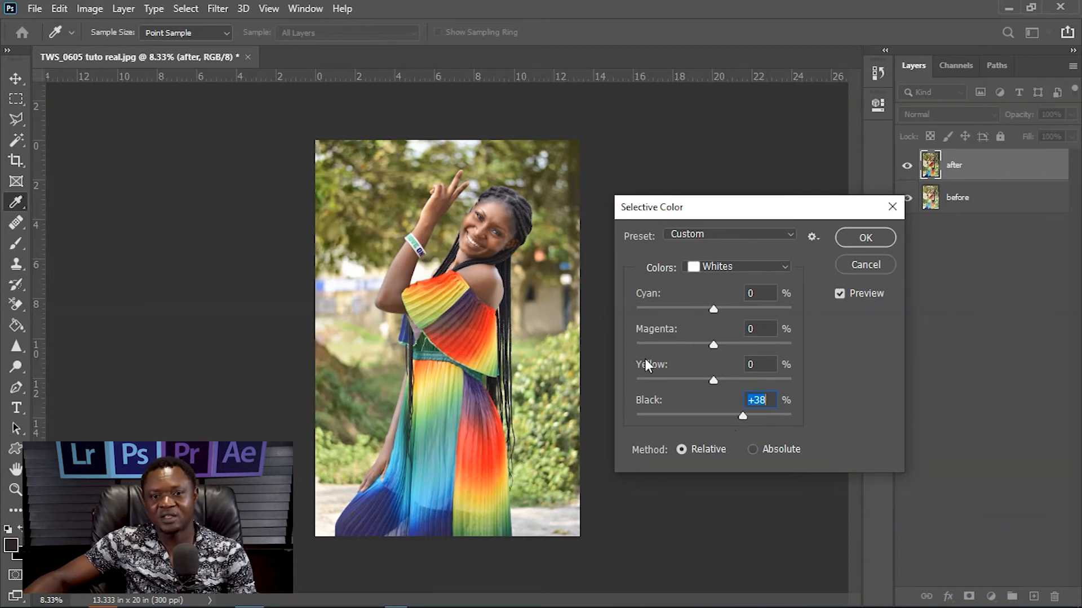
Choose the Neutrals as the color range and set their Black to +15%, checking the effect on the woman's face.
left_click(726, 267)
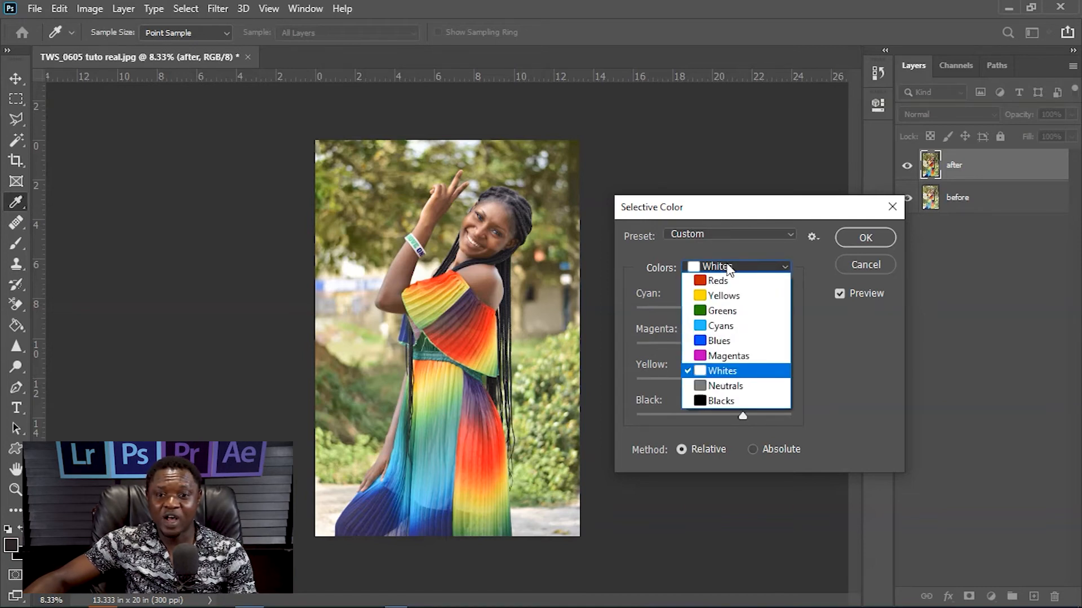
left_click(723, 386)
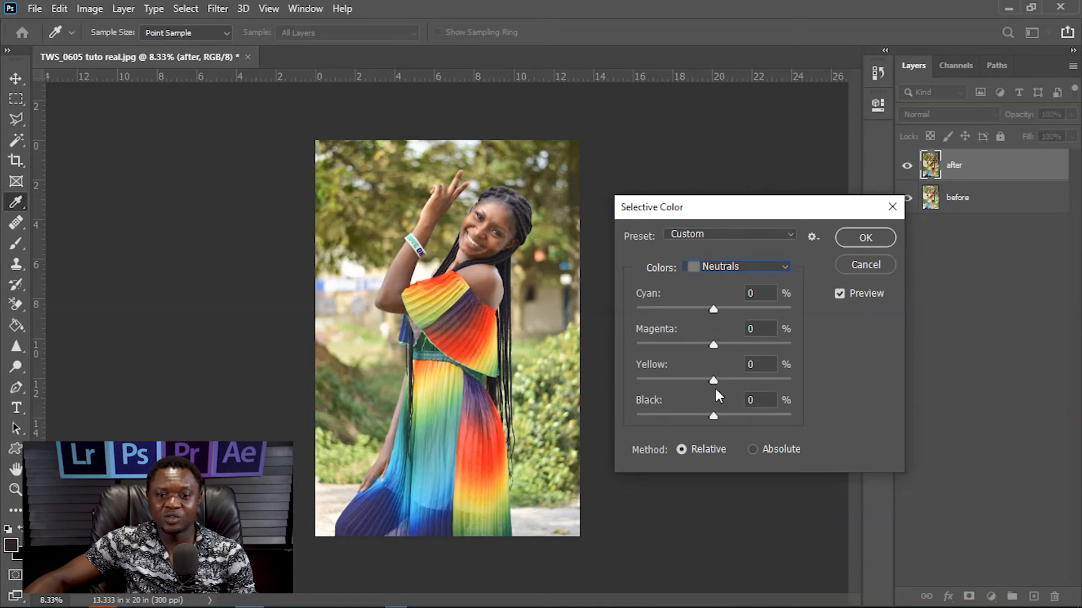
mouse_move(713, 415)
left_mouse_down()
mouse_move(739, 415)
mouse_move(724, 415)
left_mouse_up()
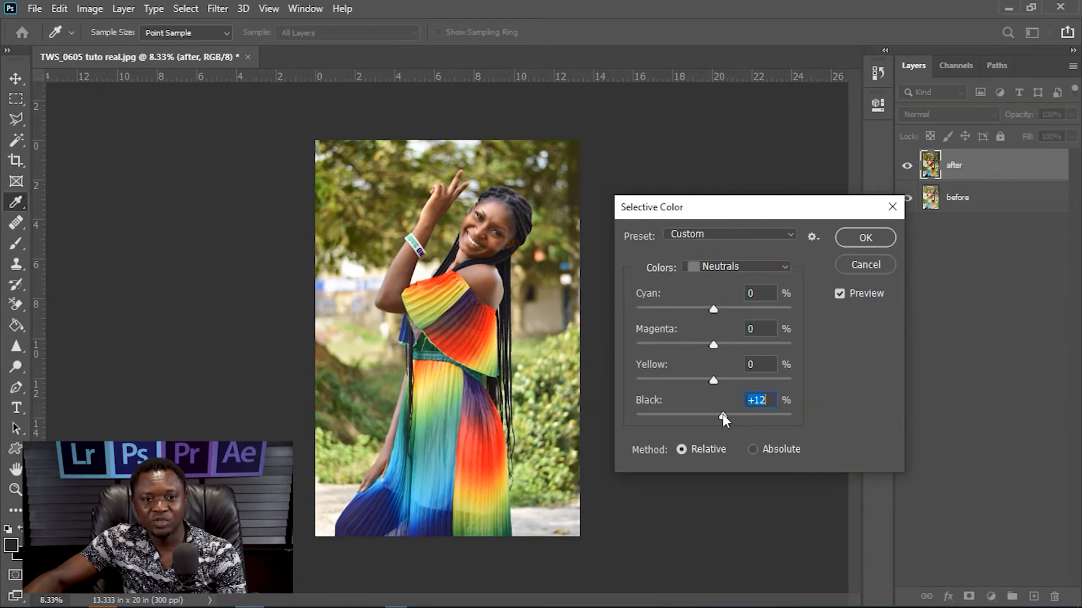
key("ctrl+plus")
key("ctrl+plus")
key("ctrl+plus")
key("ctrl+plus")
left_click_drag(509, 279, 415, 381)
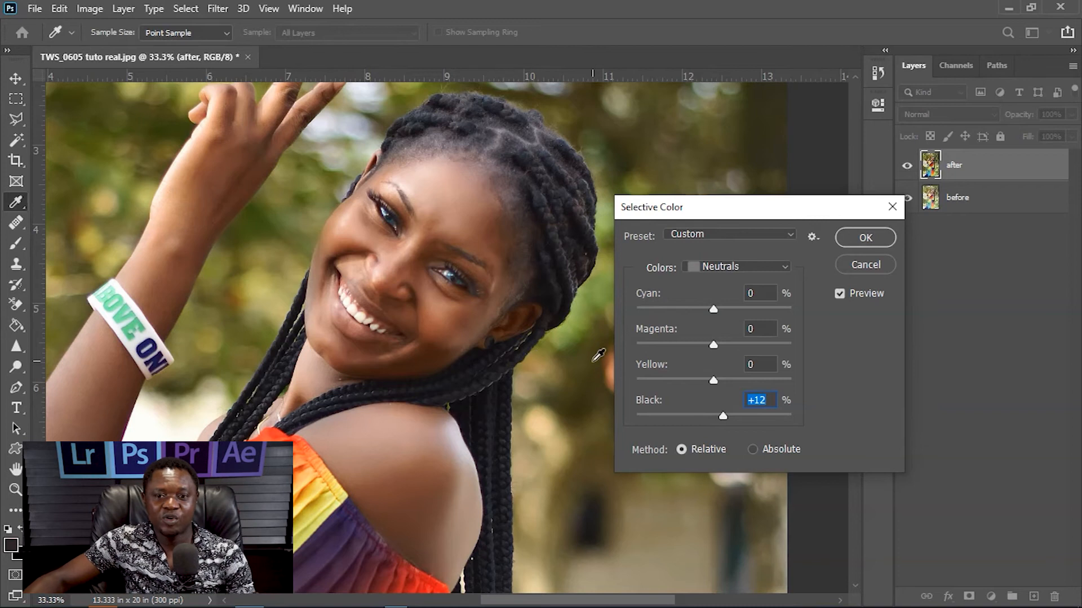
left_click_drag(722, 414, 726, 415)
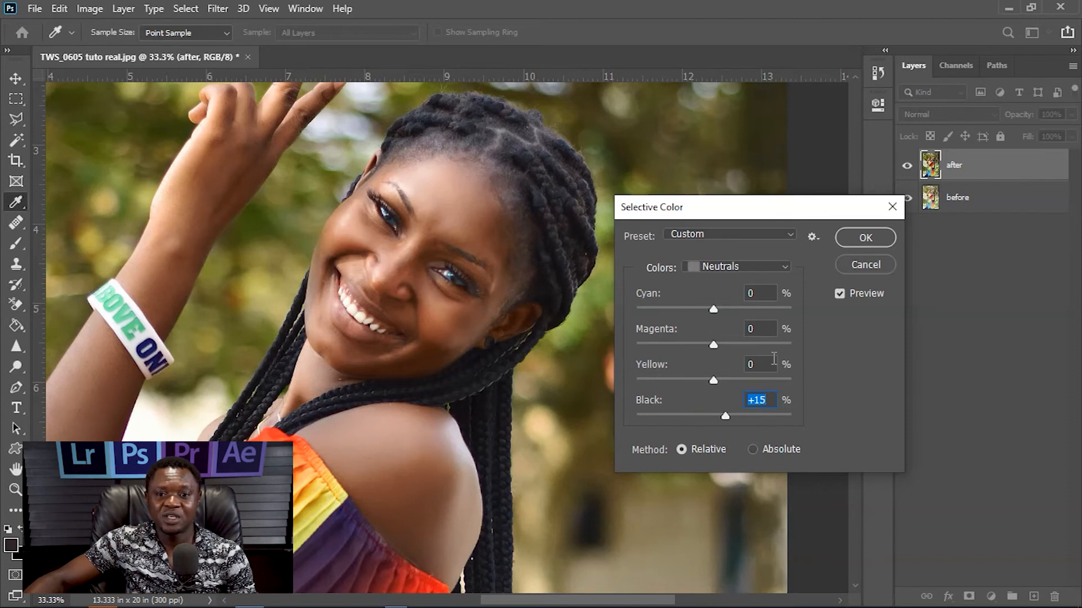
Switch to the Blacks, try raising their Black value, and return it to 0%.
left_click(736, 265)
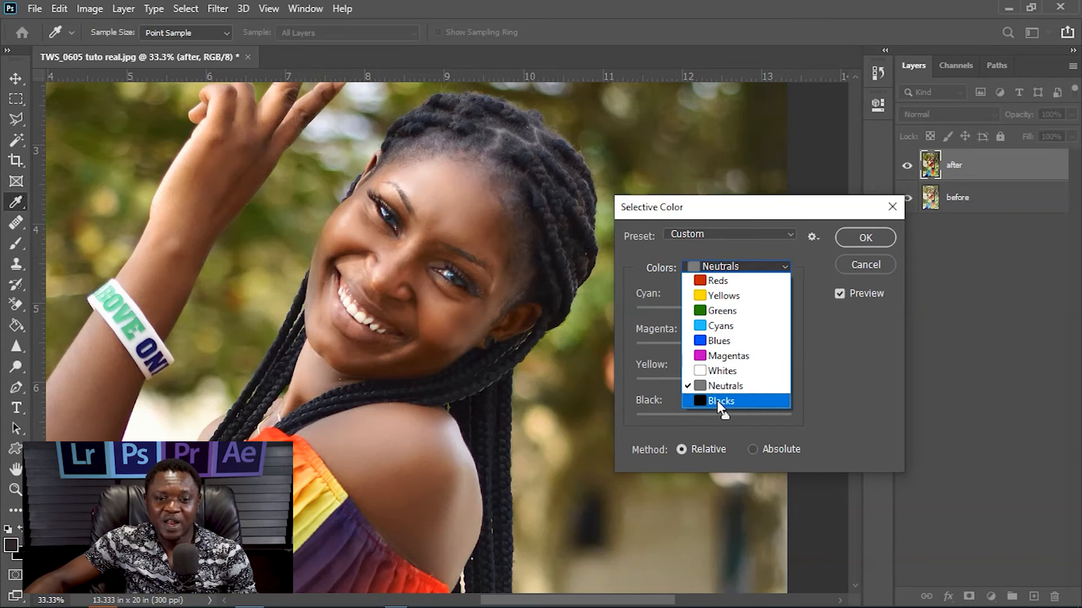
left_click(717, 400)
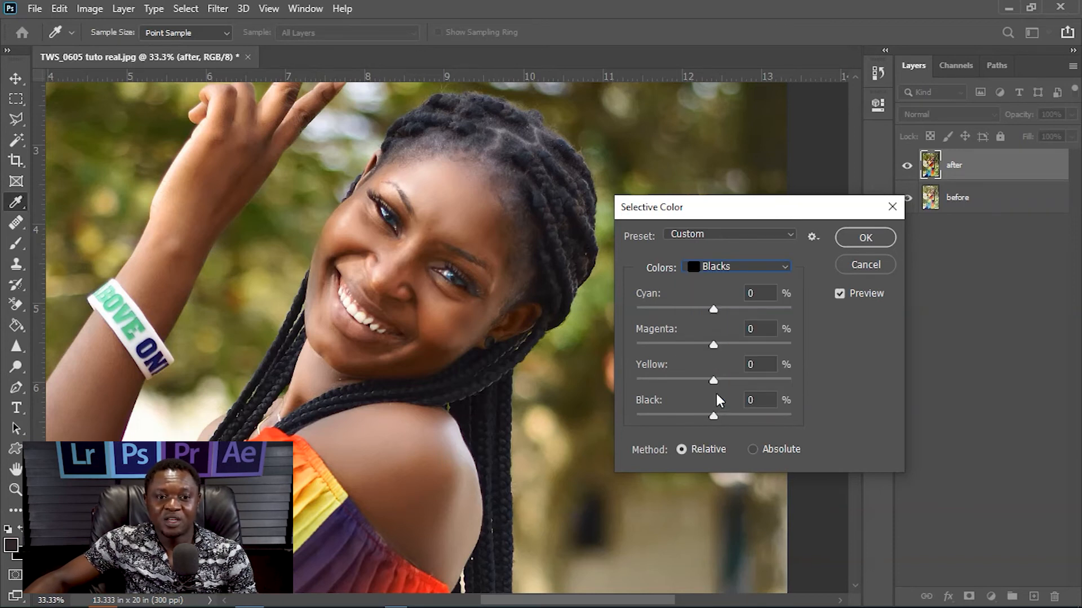
left_click_drag(712, 416, 719, 414)
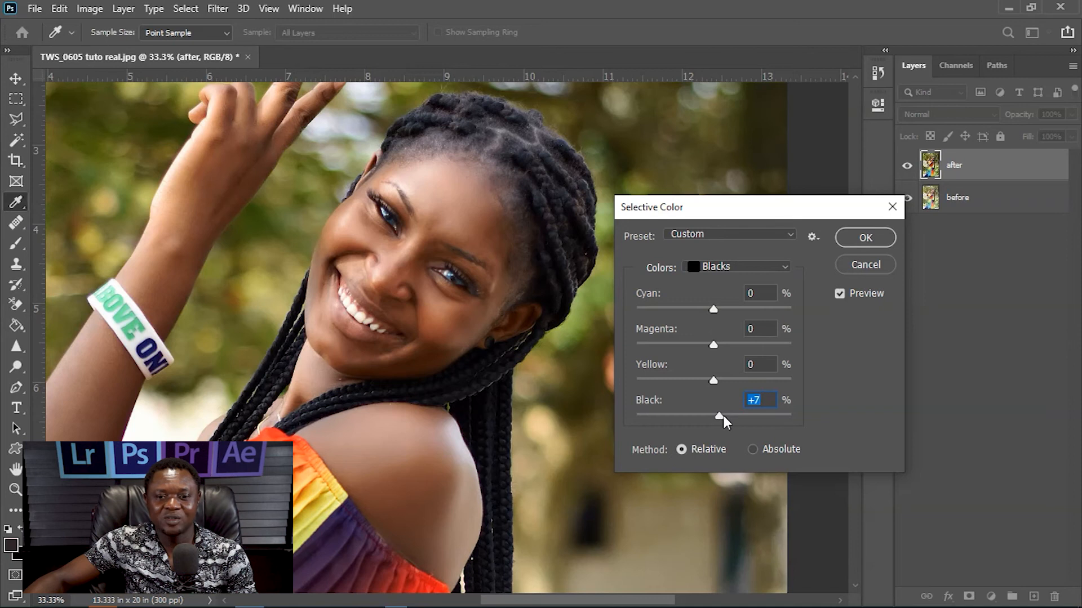
type("+32")
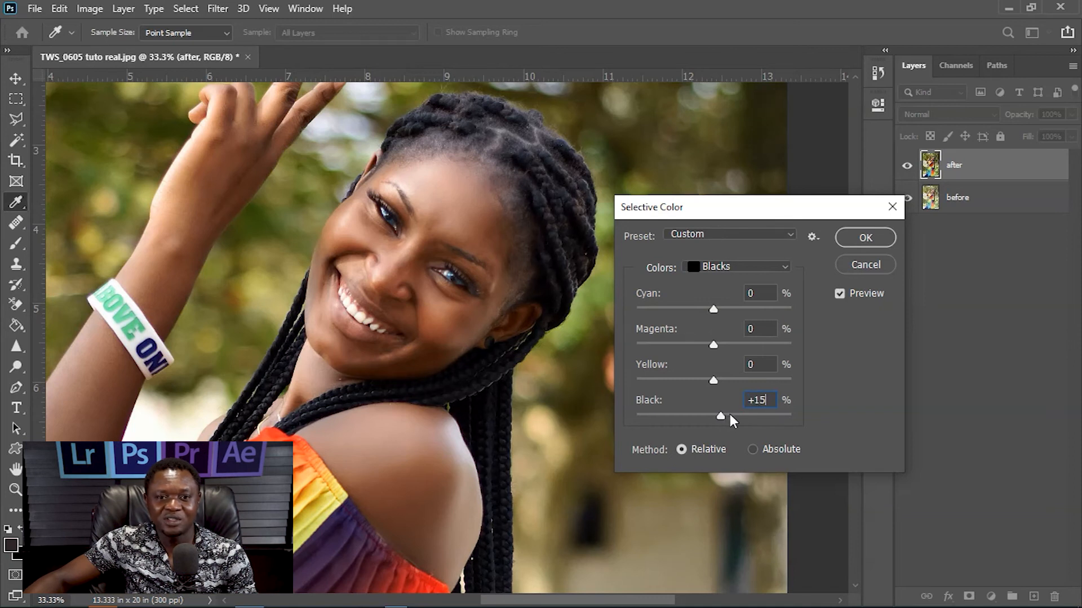
left_click_drag(756, 414, 714, 418)
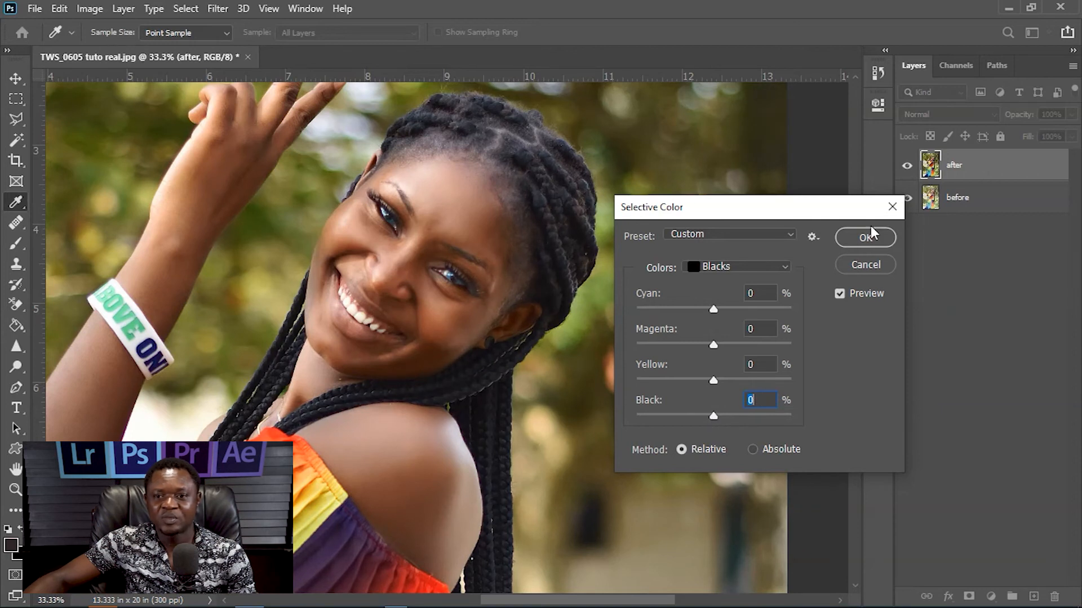
Apply the Selective Color adjustments to the "after" layer.
left_click_drag(771, 215, 827, 198)
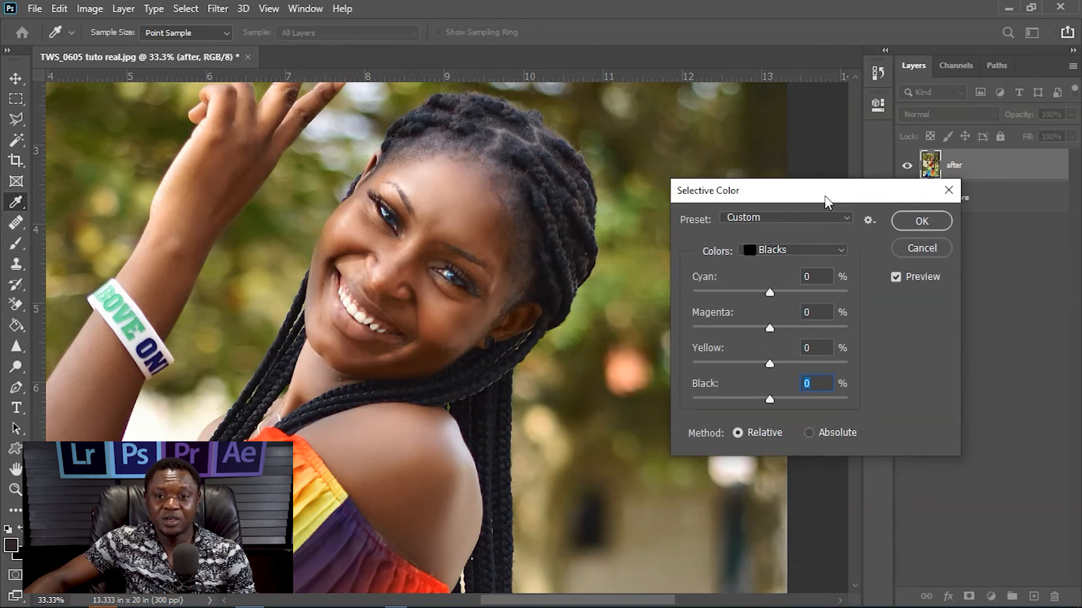
left_click(789, 250)
left_click(795, 248)
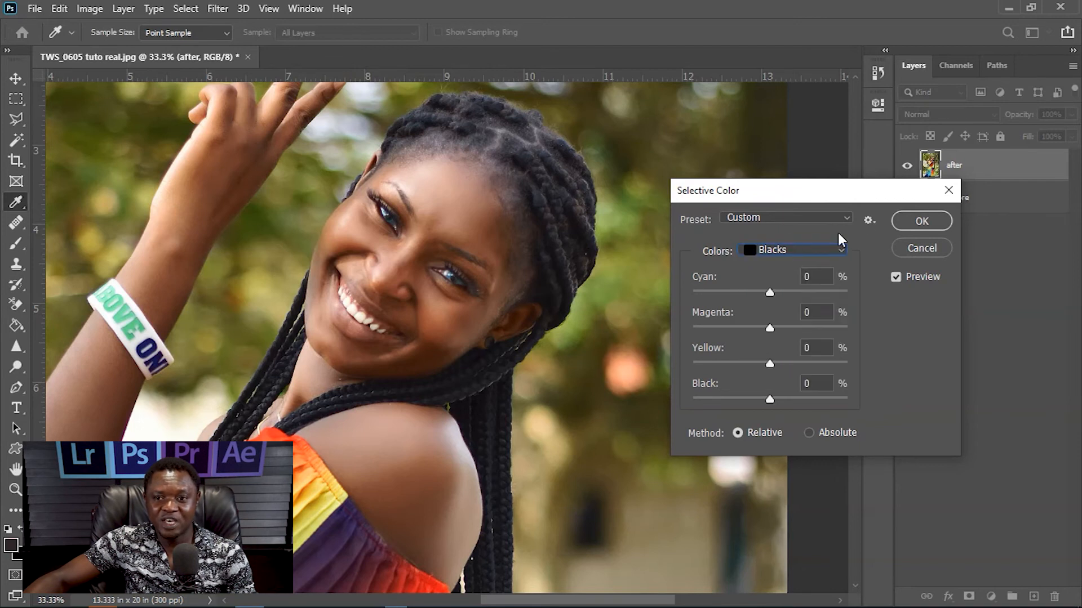
left_click(907, 221)
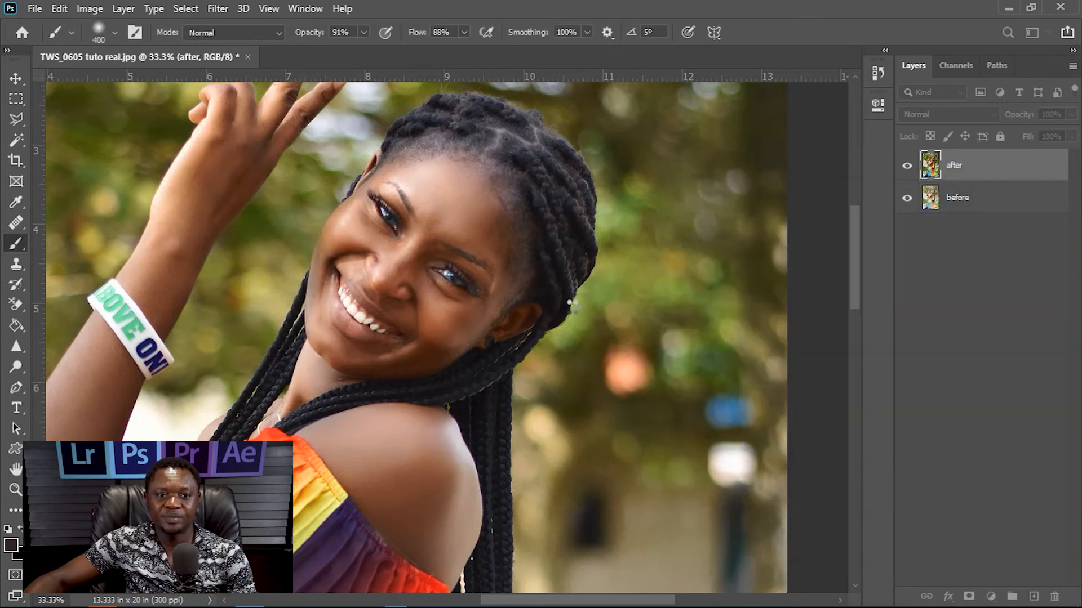
Compare the graded portrait with the original by toggling the "after" layer's visibility, looking at the face and the whole photo.
key("ctrl+minus")
key("ctrl+minus")
key("ctrl+minus")
key("ctrl+minus")
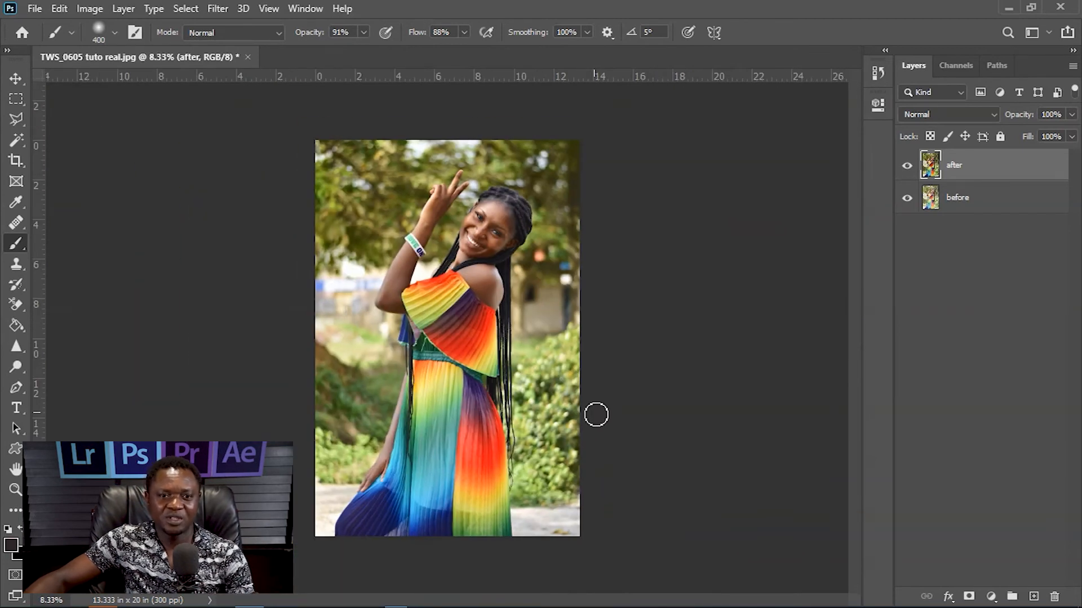
key("ctrl+plus")
key("ctrl+plus")
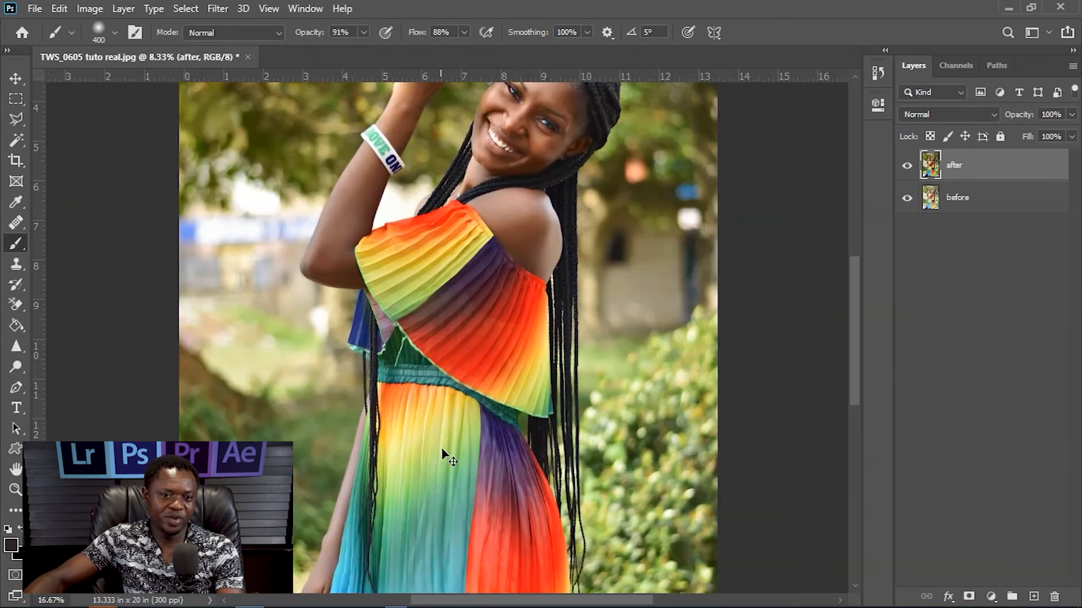
key("ctrl+plus")
left_click_drag(528, 74, 487, 352)
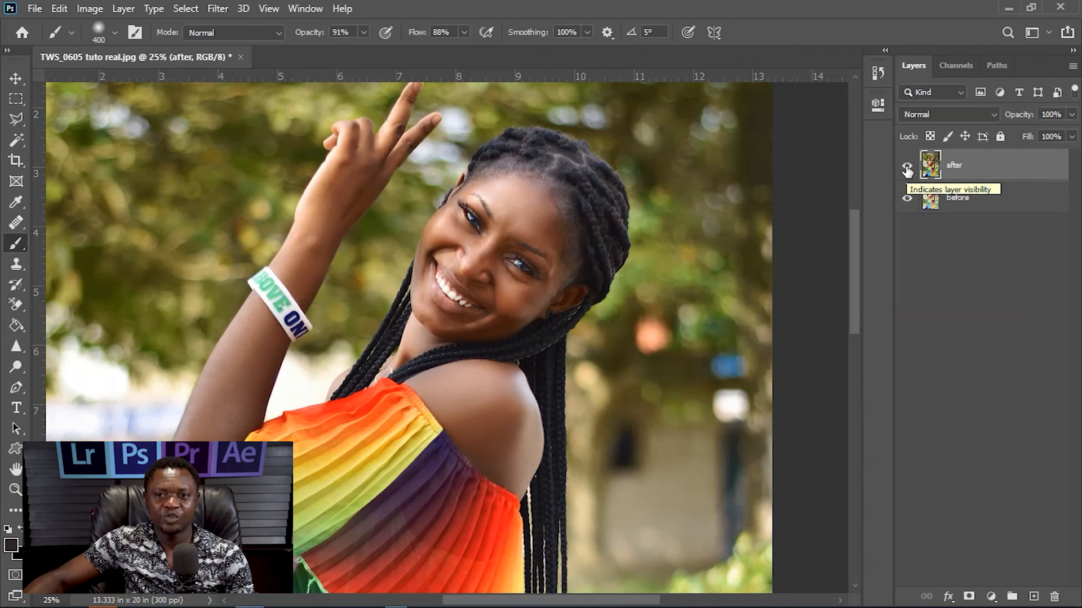
left_click(906, 166)
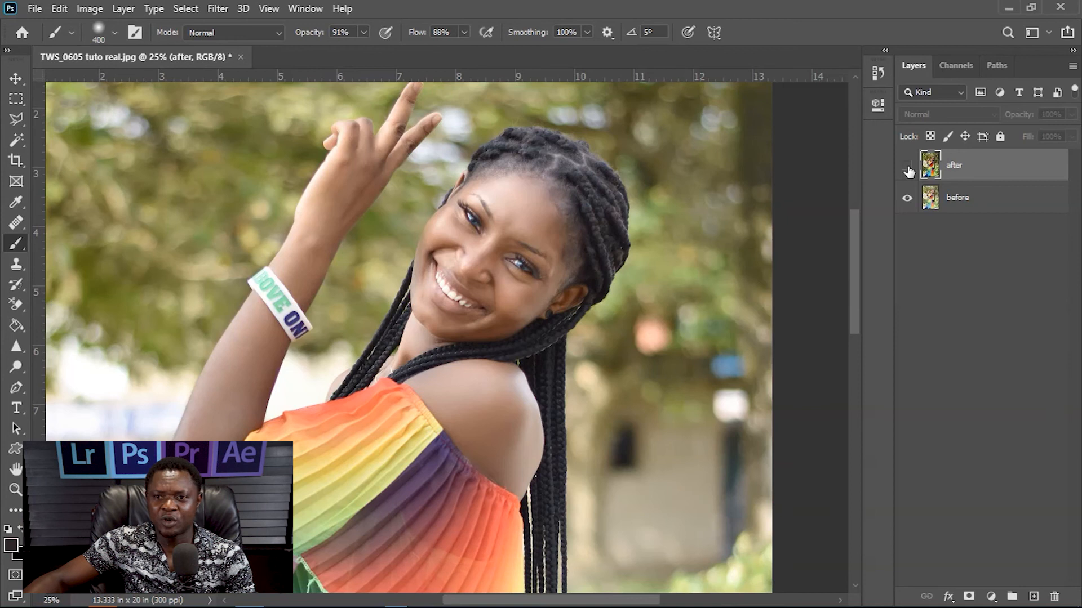
left_click(907, 167)
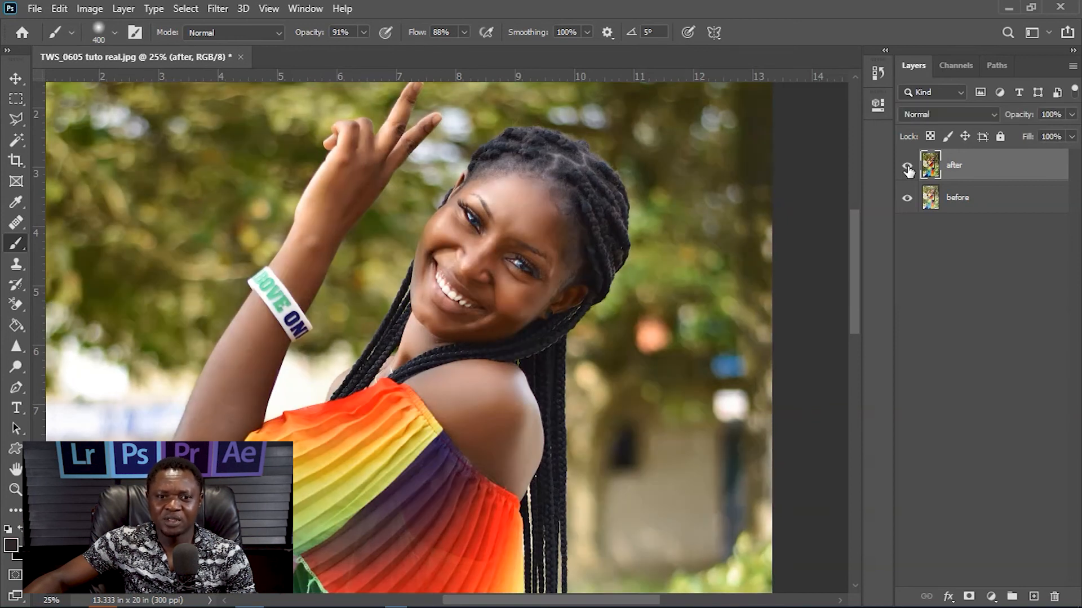
left_click(907, 168)
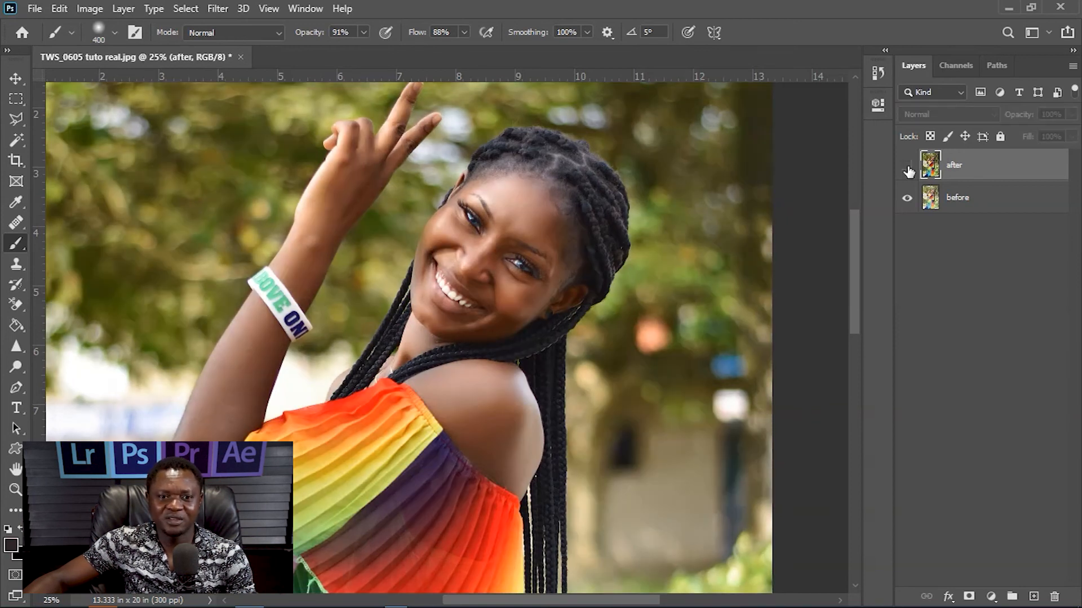
left_click(908, 167)
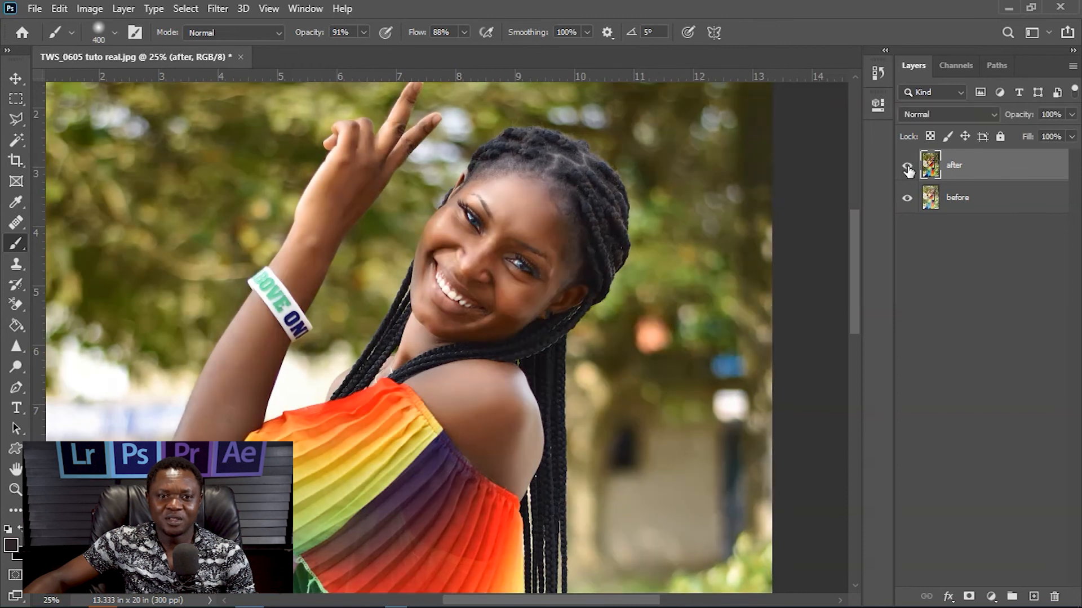
left_click(908, 168)
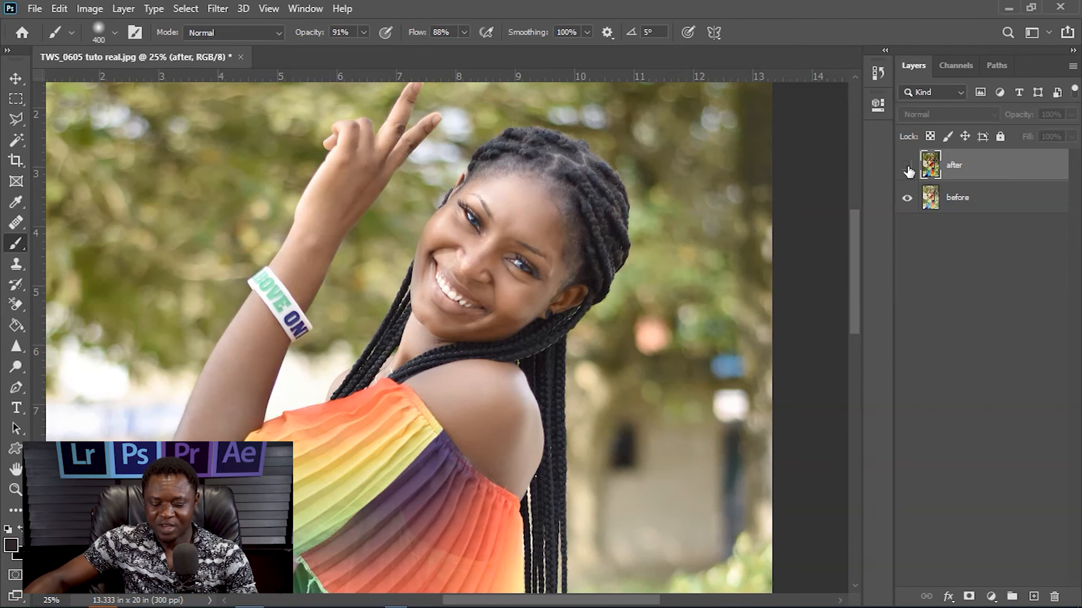
key("ctrl+minus")
key("ctrl+minus")
key("ctrl+minus")
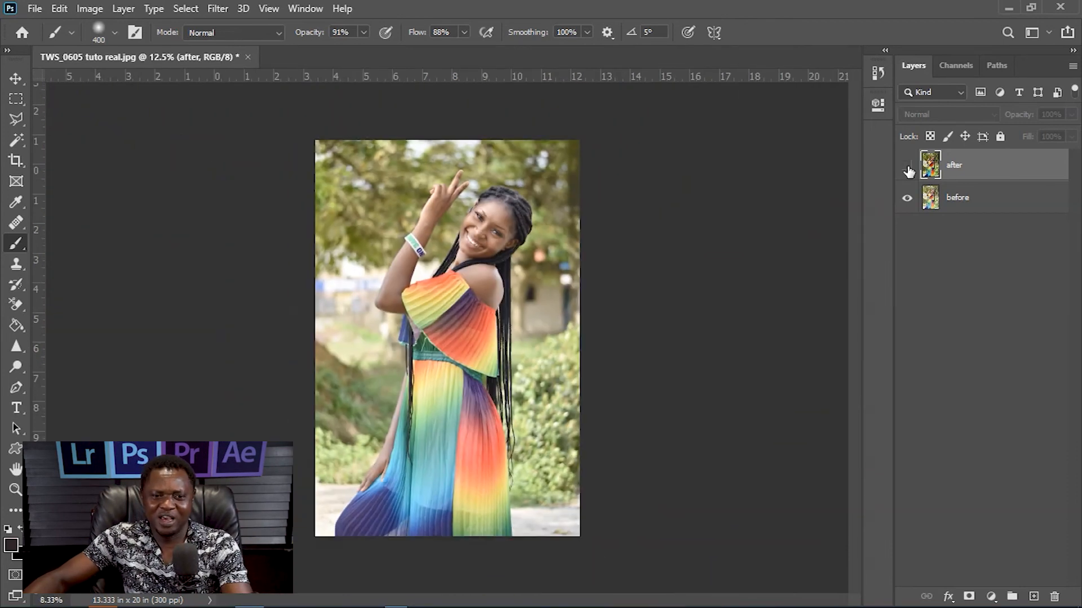